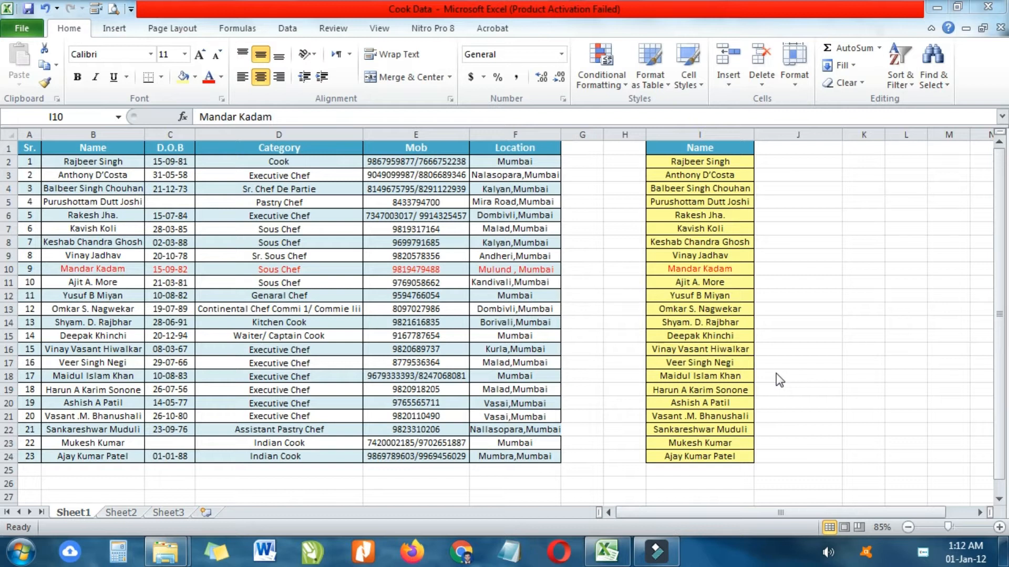
- Insert a blank row at row 8 with Ctrl+plus, then undo it
{"action": "left_click", "coordinate": [697, 191]}
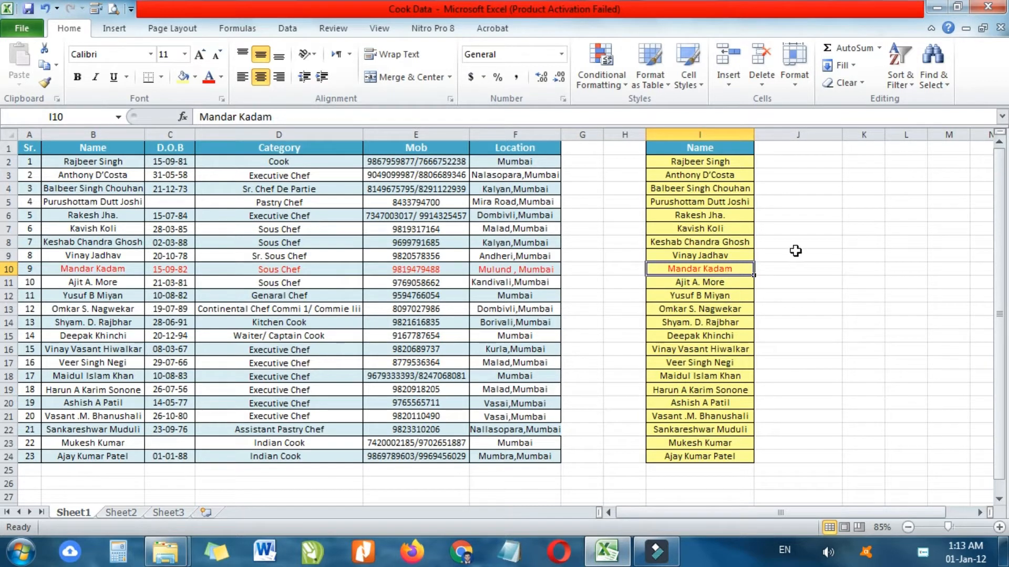
{"action": "left_click_drag", "start_coordinate": [717, 161], "coordinate": [726, 456]}
{"action": "left_click", "coordinate": [790, 348]}
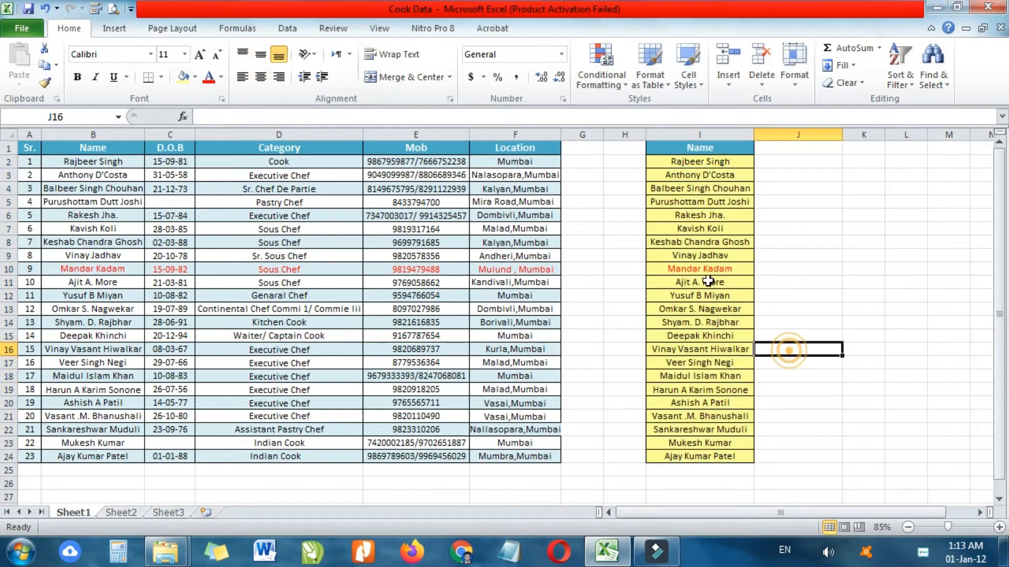
{"action": "left_click", "coordinate": [704, 245]}
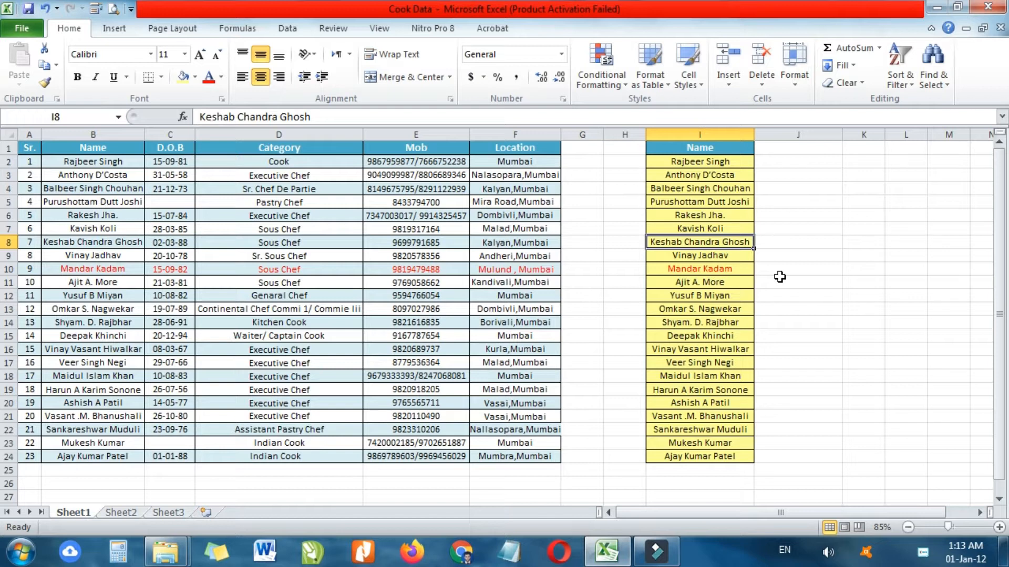
{"action": "left_click", "coordinate": [9, 243]}
{"action": "key", "text": "ctrl+plus"}
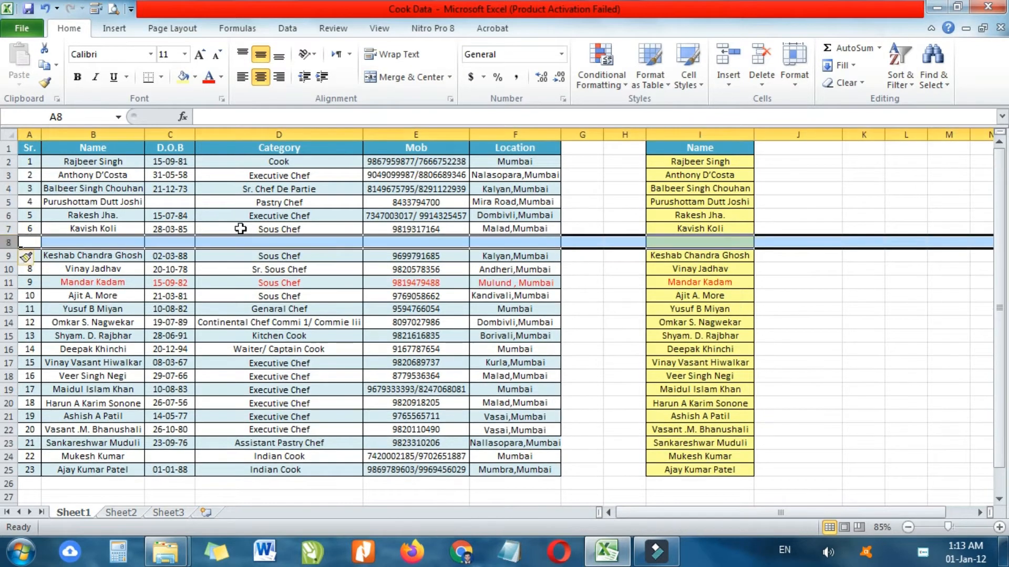
{"action": "left_click", "coordinate": [605, 294]}
{"action": "left_click", "coordinate": [684, 241]}
{"action": "left_click_drag", "start_coordinate": [31, 242], "coordinate": [495, 242]}
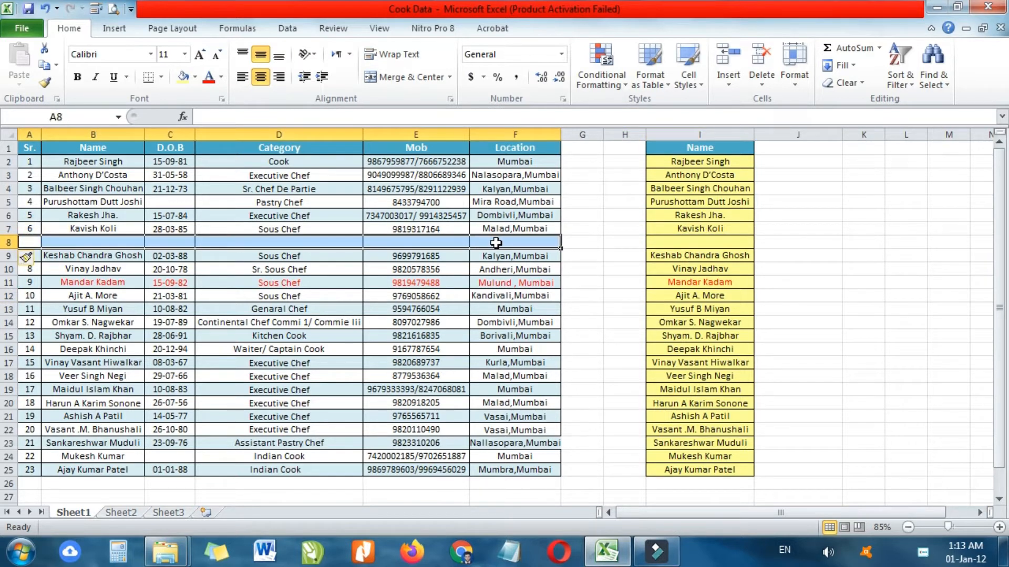
{"action": "key", "text": "ctrl+z"}
- Accept the Windows basic colour scheme prompt and reselect the name in cell I8
{"action": "left_click", "coordinate": [796, 272]}
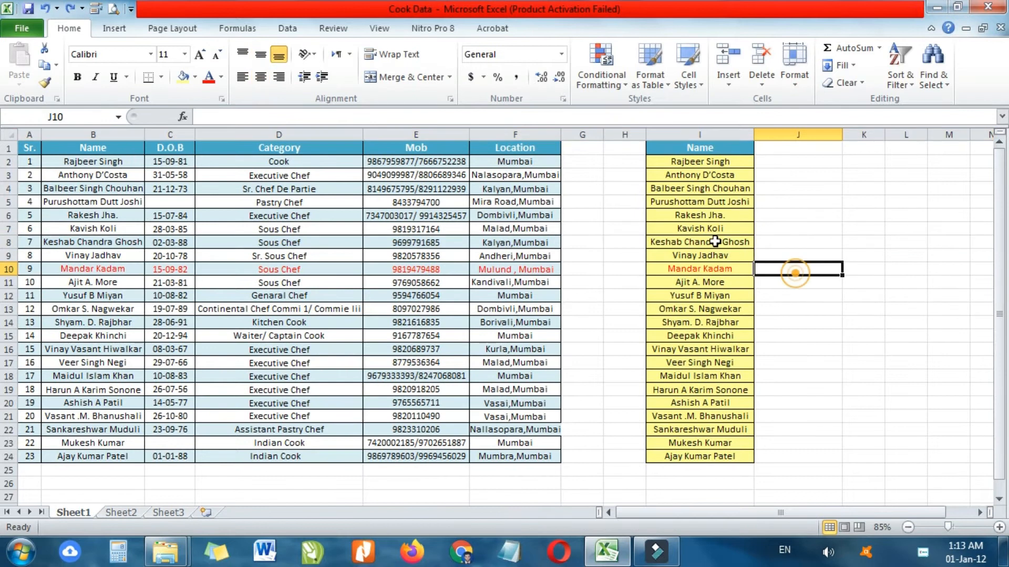
{"action": "left_click", "coordinate": [713, 242]}
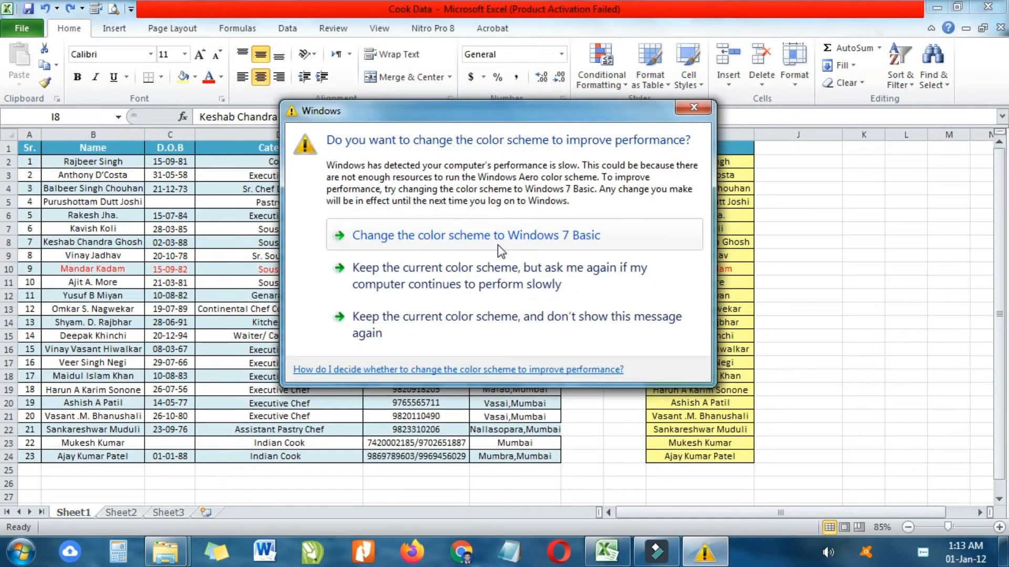
{"action": "left_click", "coordinate": [505, 234]}
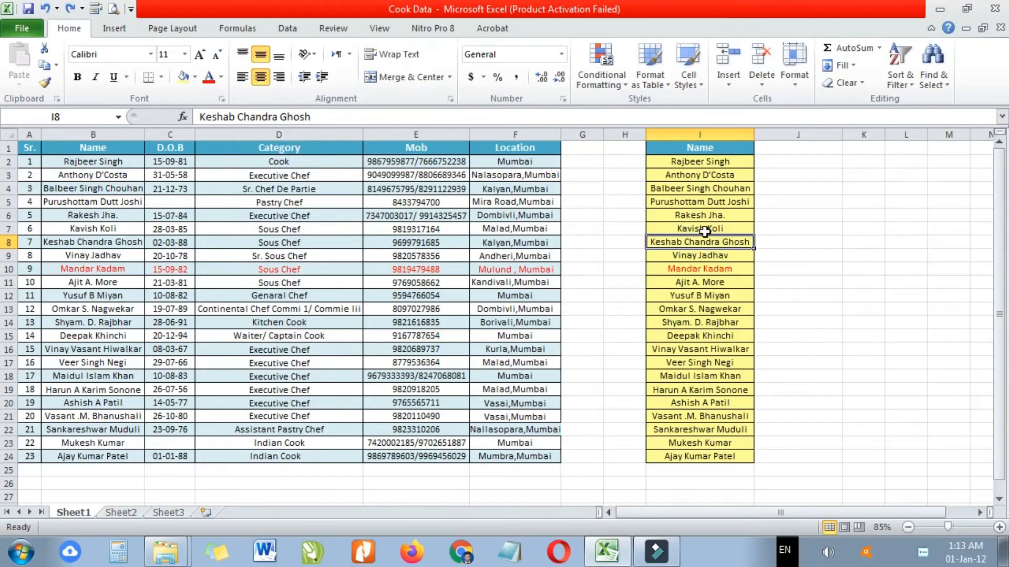
{"action": "left_click", "coordinate": [799, 287]}
{"action": "left_click", "coordinate": [704, 243]}
{"action": "left_click_drag", "start_coordinate": [532, 149], "coordinate": [114, 459]}
{"action": "left_click", "coordinate": [857, 268]}
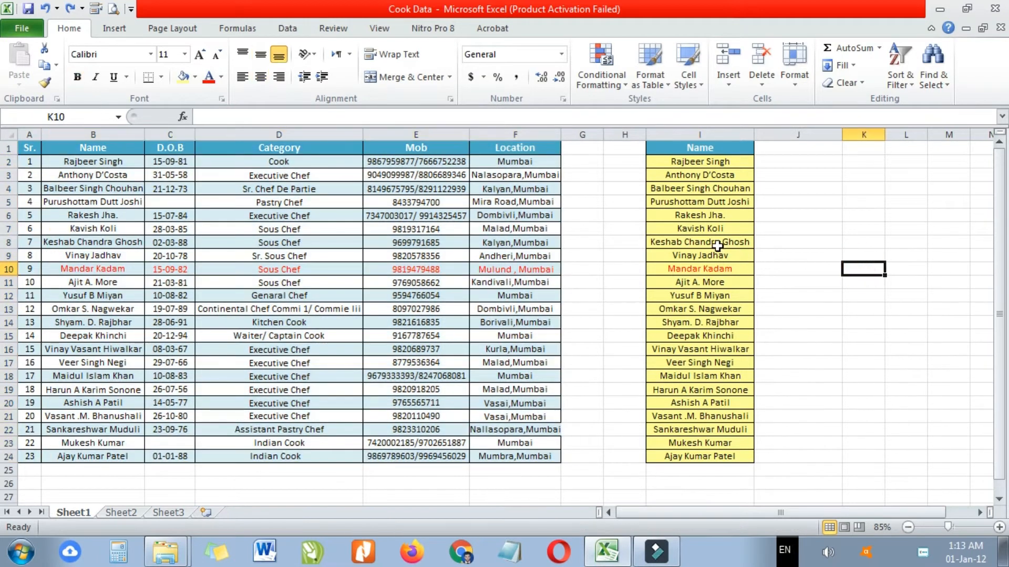
{"action": "left_click", "coordinate": [717, 242]}
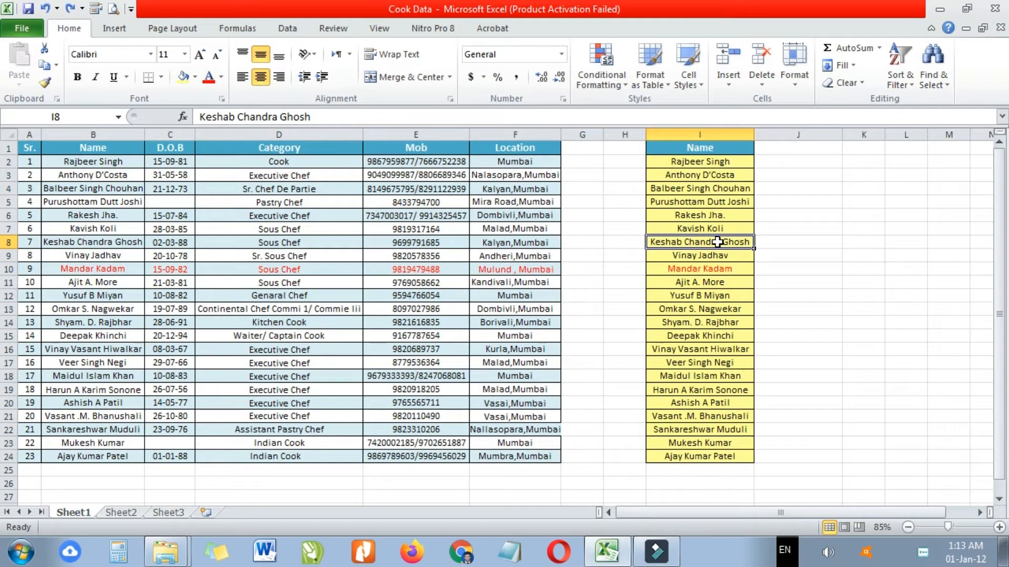
{"action": "right_click", "coordinate": [717, 242]}
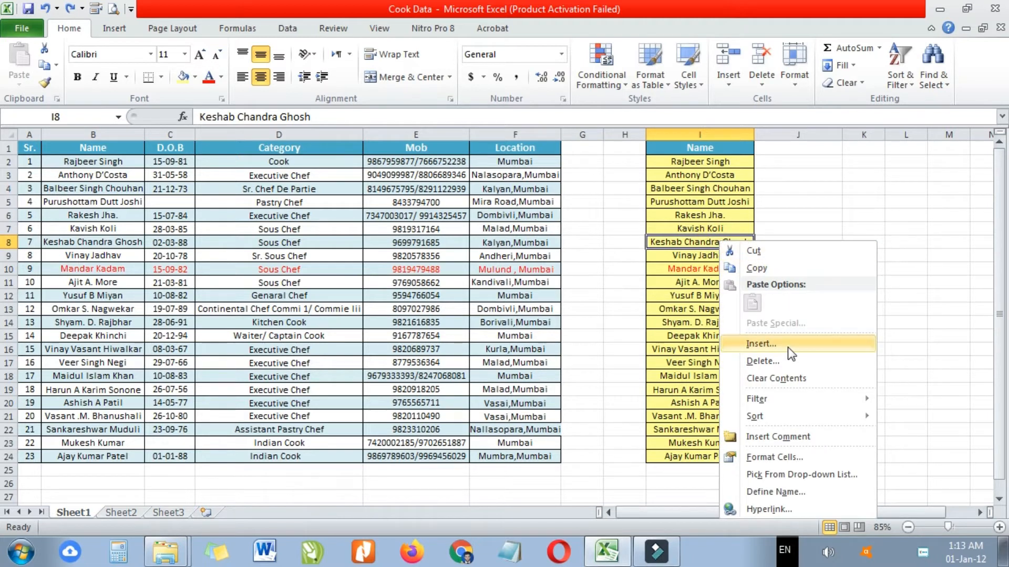
{"action": "left_click", "coordinate": [762, 269]}
- Start inserting a cell at I8 with Shift cells right selected
{"action": "left_click", "coordinate": [702, 308]}
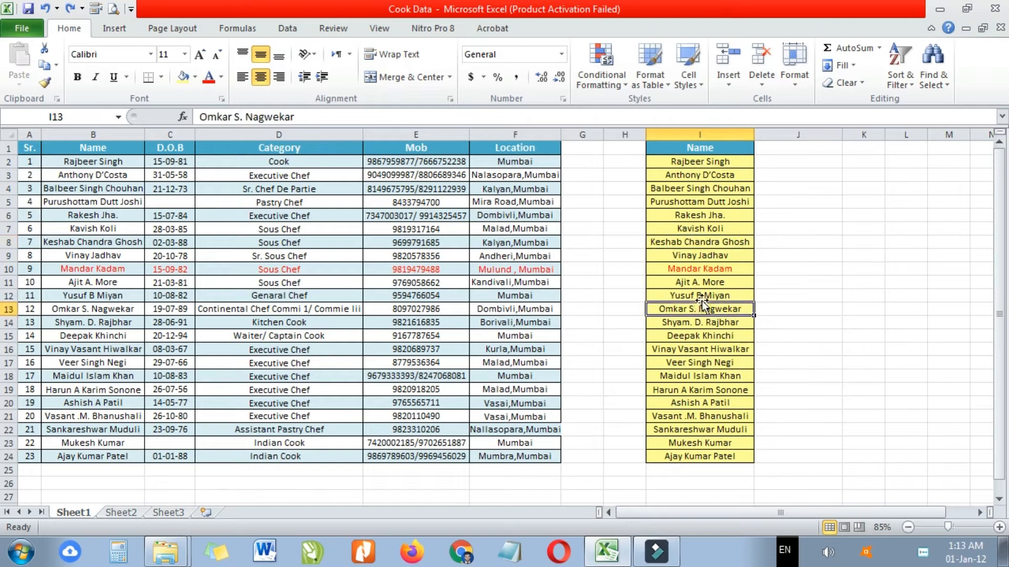
{"action": "left_click", "coordinate": [684, 243]}
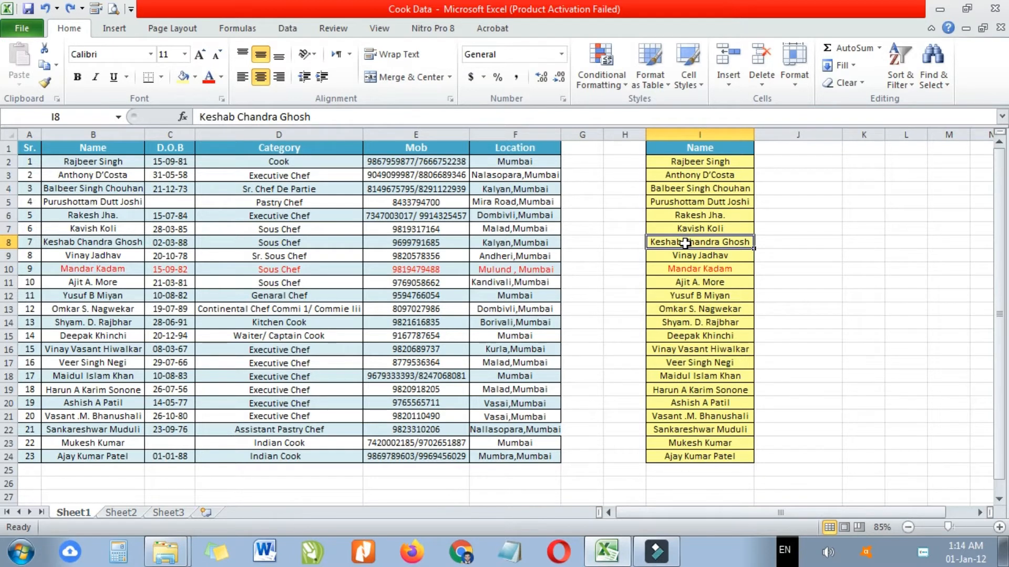
{"action": "right_click", "coordinate": [685, 244]}
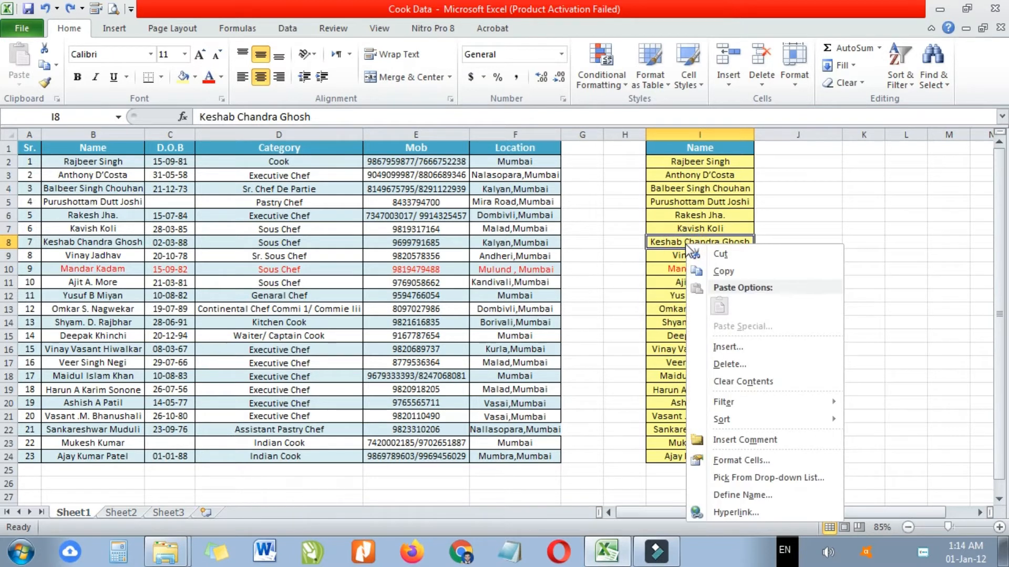
{"action": "left_click", "coordinate": [749, 348]}
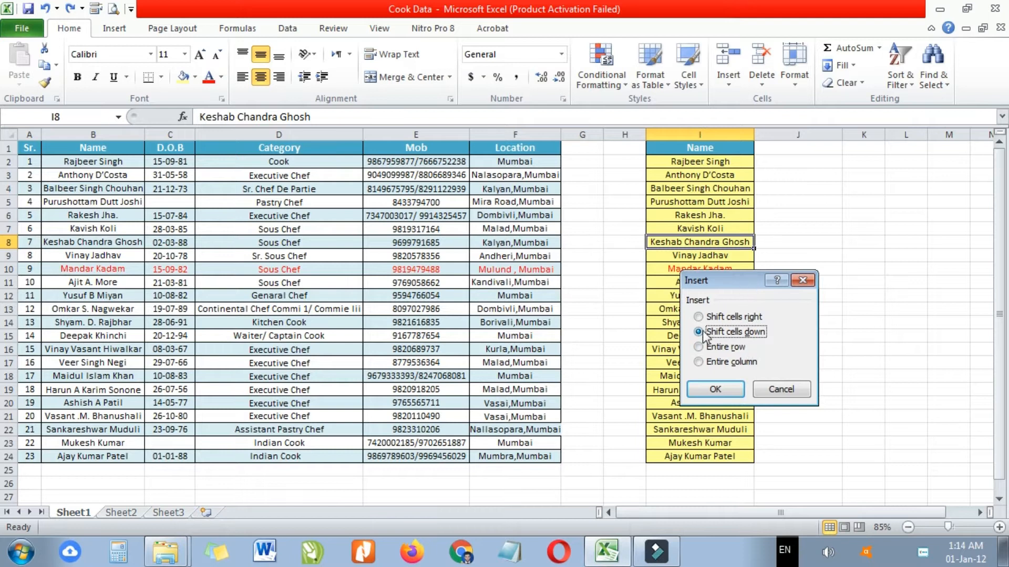
{"action": "left_click", "coordinate": [698, 316]}
- Switch to Shift cells down to leave I8 blank, and enter a new staff name there
{"action": "left_click", "coordinate": [701, 332]}
{"action": "left_click", "coordinate": [723, 390]}
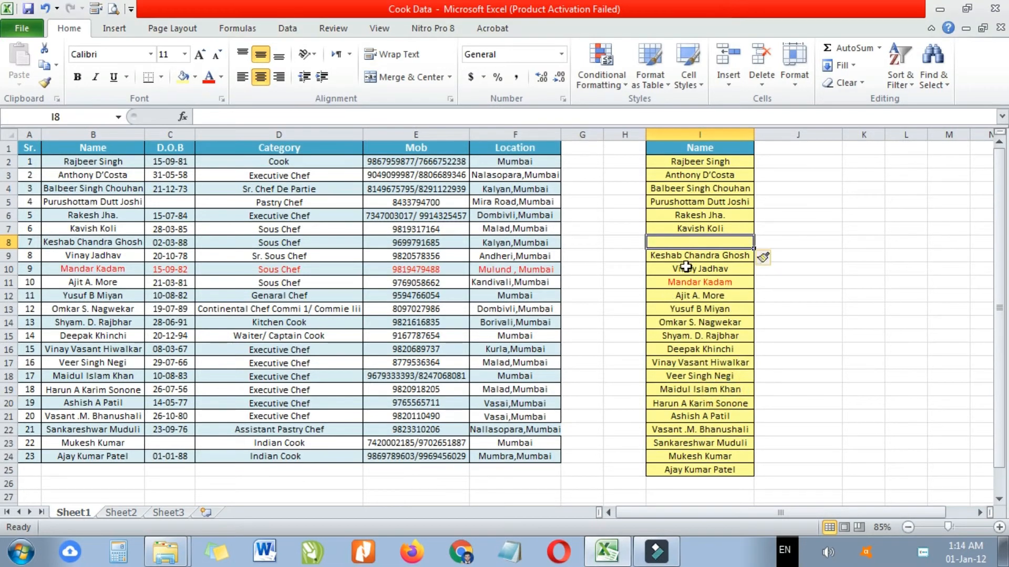
{"action": "left_click_drag", "start_coordinate": [691, 257], "coordinate": [688, 468]}
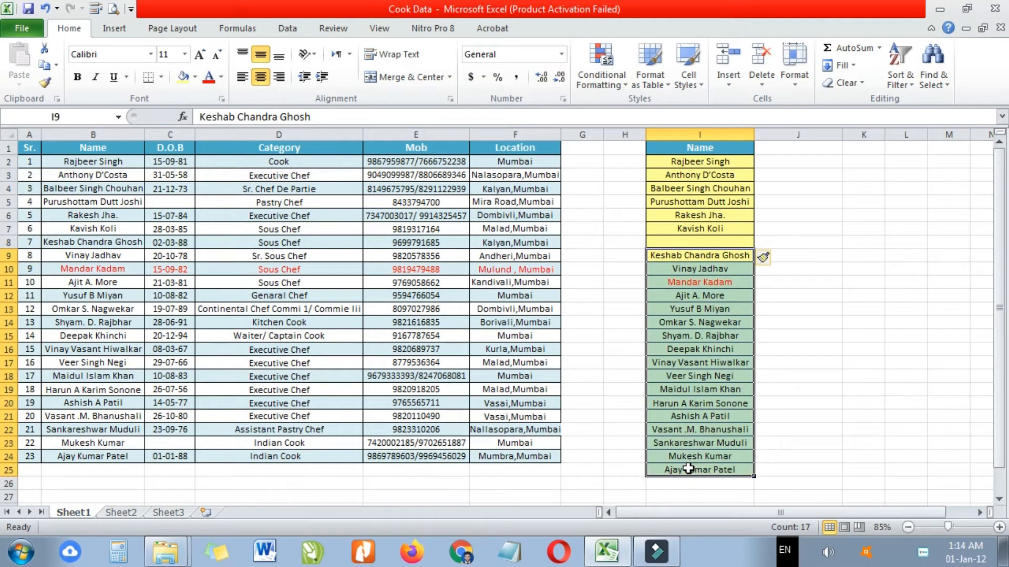
{"action": "left_click", "coordinate": [689, 242]}
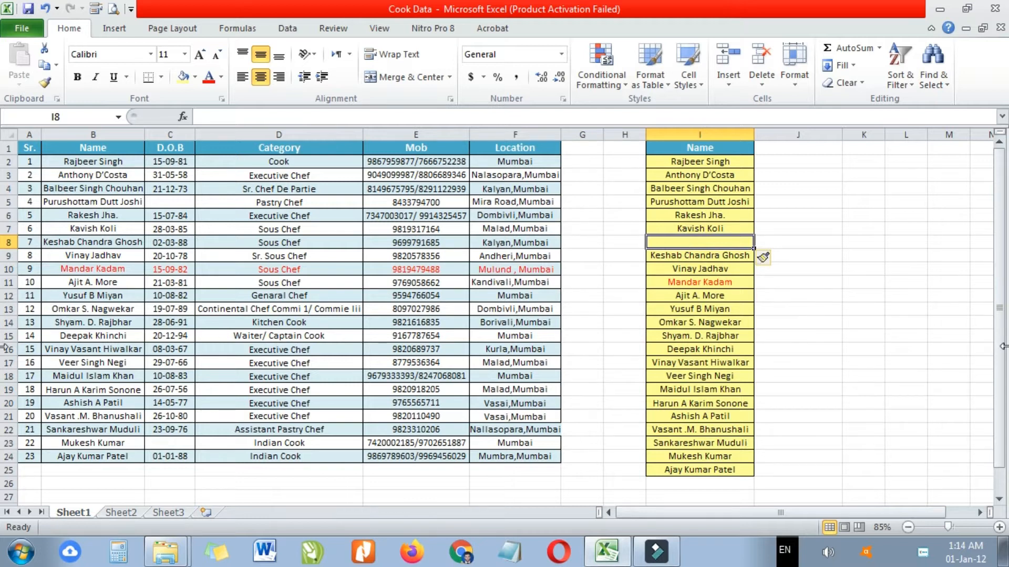
{"action": "key", "text": "Return"}
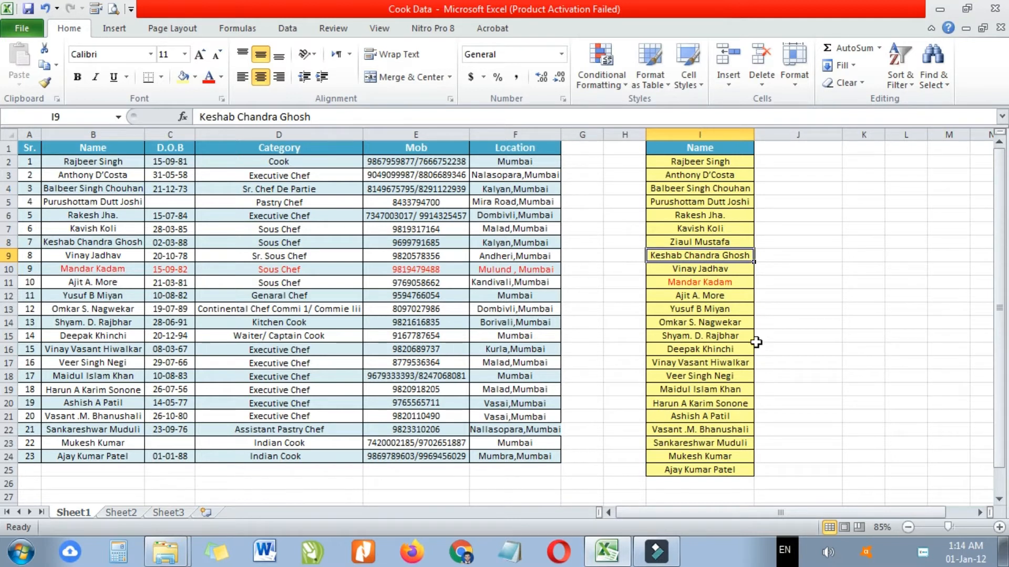
- Insert a blank cell at I10 with Shift cells right, pushing that name into J10
{"action": "left_click", "coordinate": [735, 309]}
{"action": "left_click", "coordinate": [706, 270]}
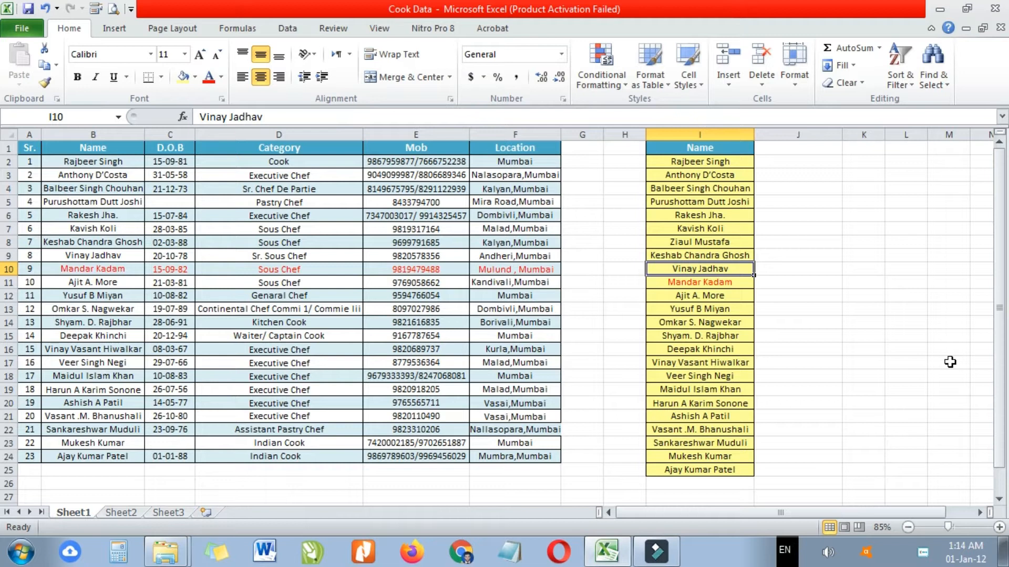
{"action": "left_click", "coordinate": [728, 281]}
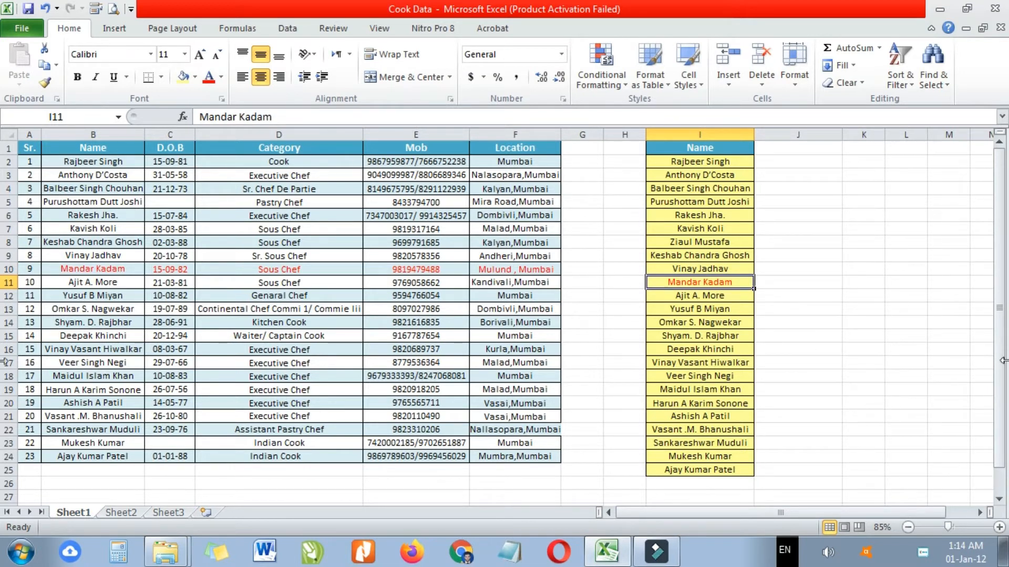
{"action": "key", "text": "Up"}
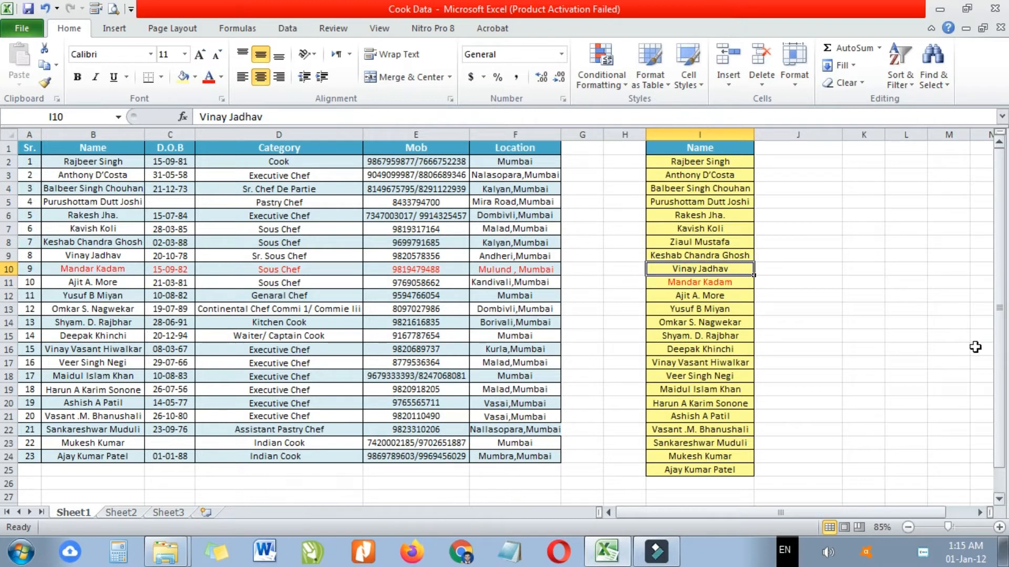
{"action": "right_click", "coordinate": [708, 268]}
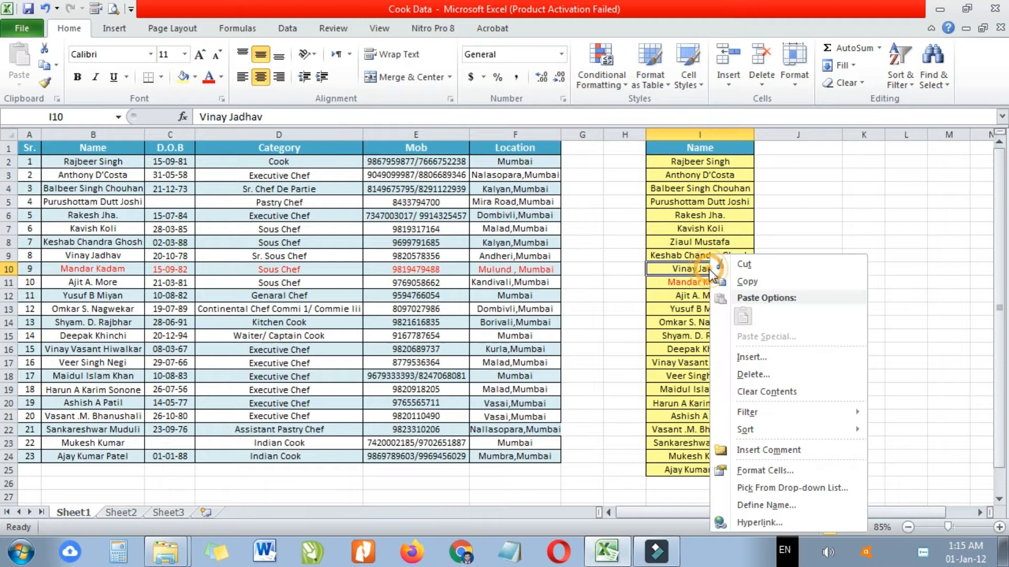
{"action": "left_click", "coordinate": [770, 358]}
{"action": "left_click_drag", "start_coordinate": [764, 288], "coordinate": [764, 349]}
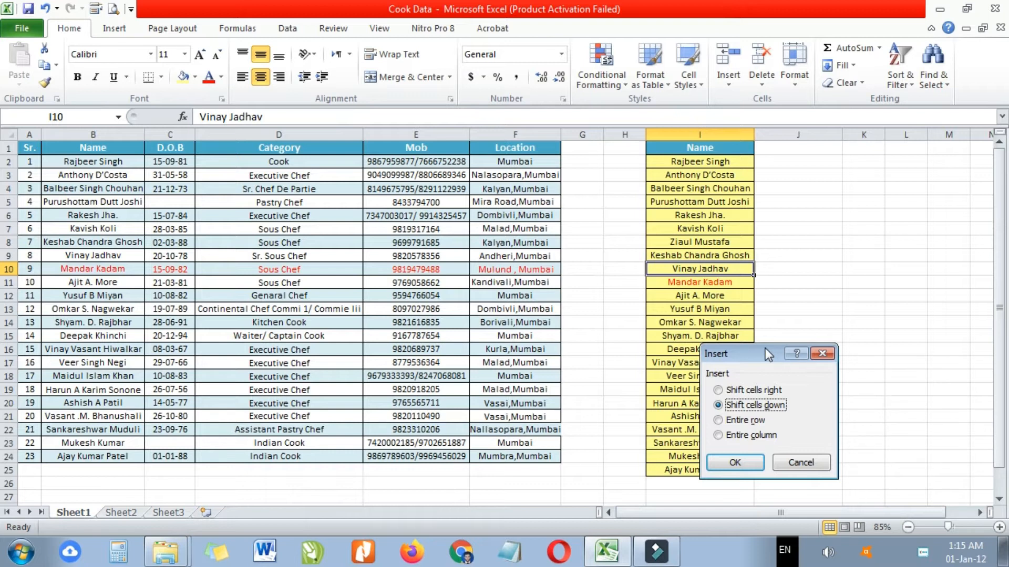
{"action": "left_click", "coordinate": [718, 391]}
{"action": "left_click", "coordinate": [732, 462]}
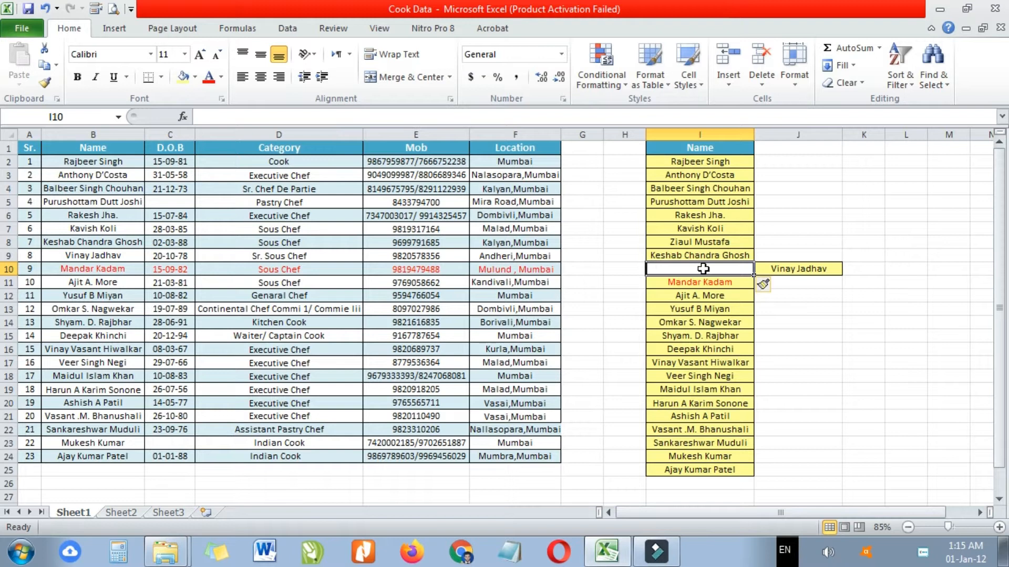
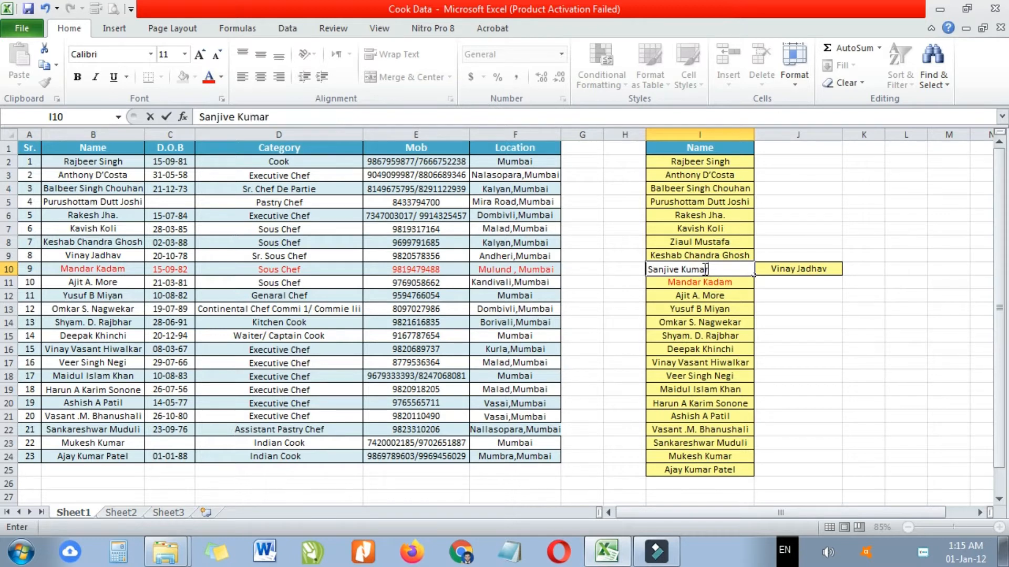
- Type another staff name into I10, fixing its capitalisation typo, then move to J10
{"action": "key", "text": "Return"}
{"action": "key", "text": "Up"}
{"action": "key", "text": "Right"}
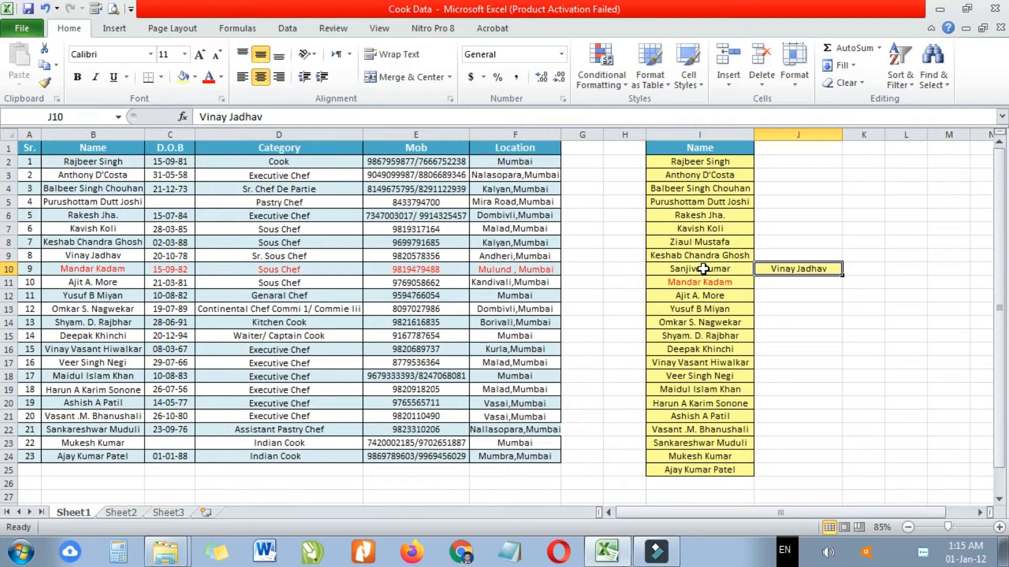
- Clear I10 and cut-paste the name from J10 back into I10
{"action": "left_click", "coordinate": [703, 269]}
{"action": "key", "text": "Delete"}
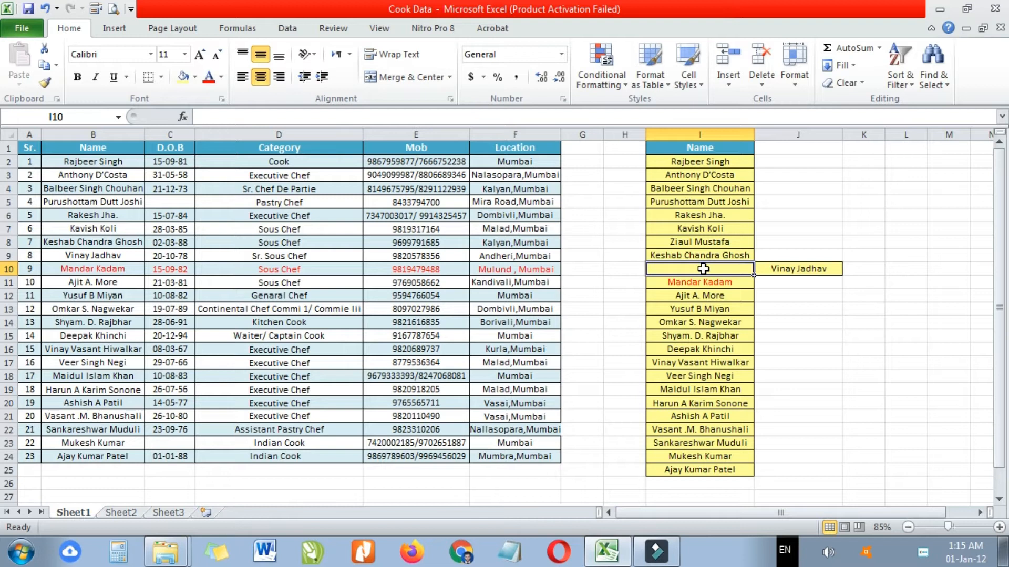
{"action": "key", "text": "Right"}
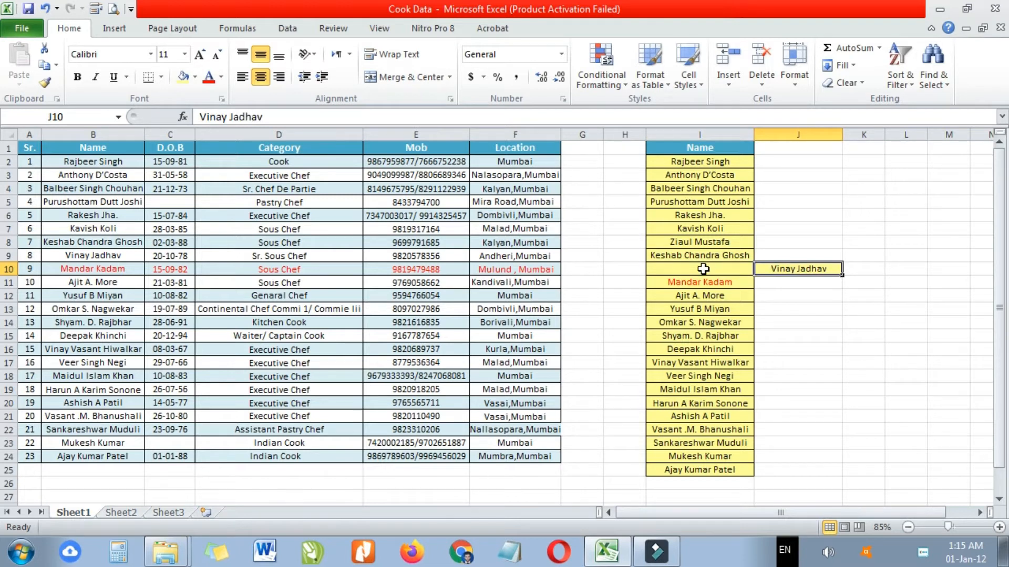
{"action": "key", "text": "ctrl+x"}
{"action": "left_click", "coordinate": [704, 269]}
{"action": "key", "text": "ctrl+v"}
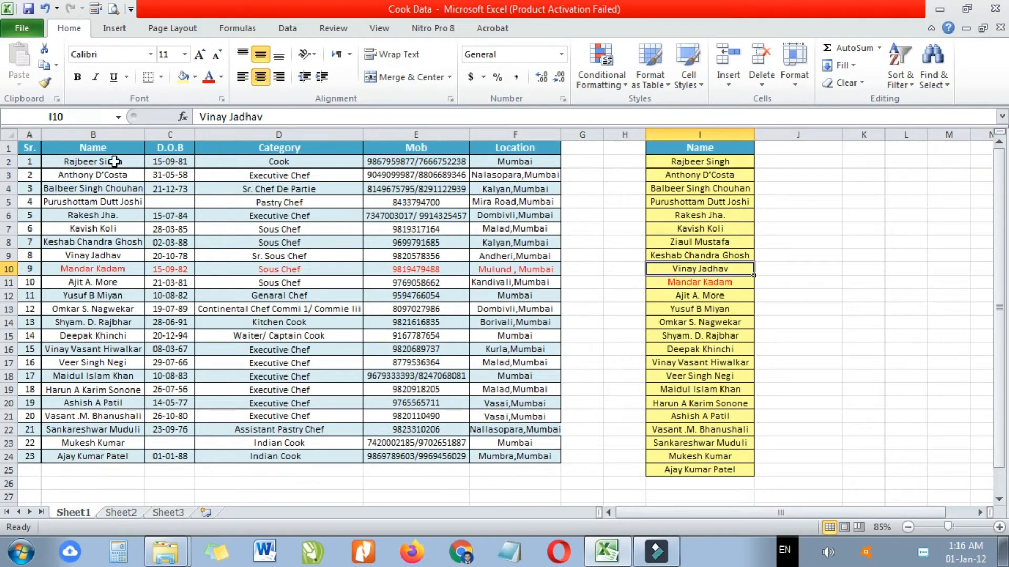
- Copy the staff table A1:F24 from Sheet1
{"action": "left_click", "coordinate": [24, 148]}
{"action": "left_click_drag", "start_coordinate": [23, 147], "coordinate": [526, 458]}
{"action": "key", "text": "ctrl+c"}
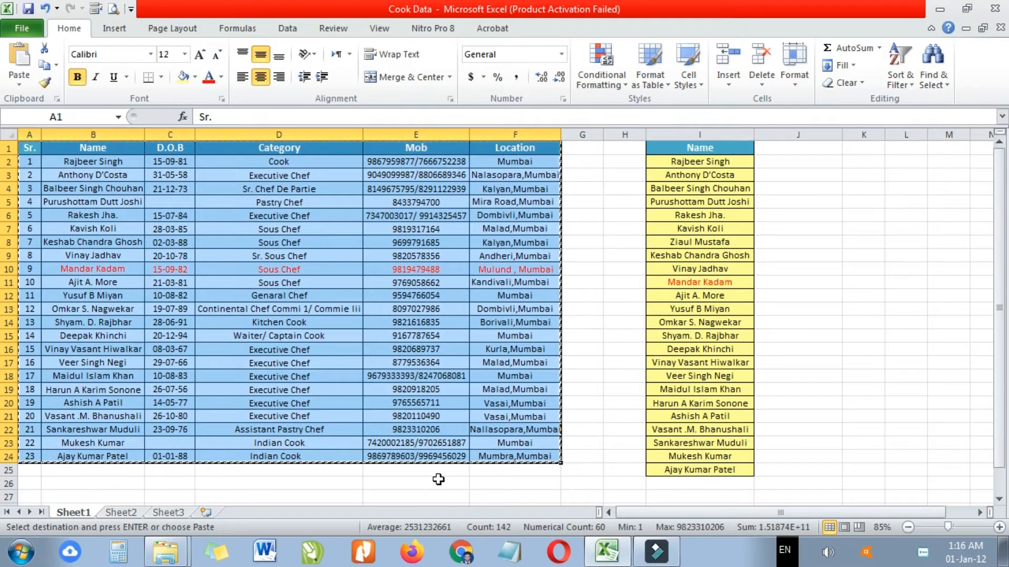
- On Sheet2, paste column widths via Paste Special, then paste the table data
{"action": "left_click", "coordinate": [124, 512]}
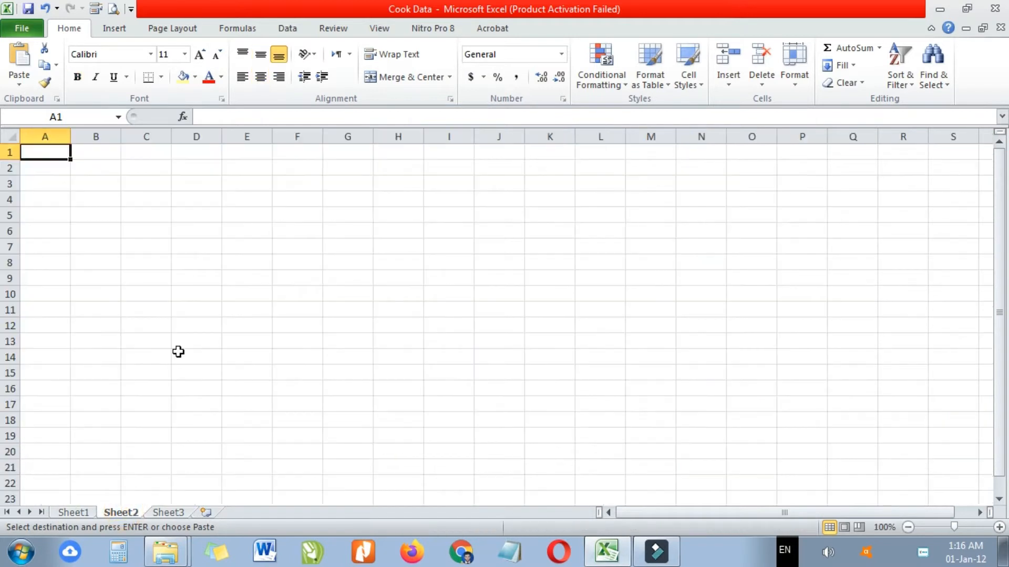
{"action": "key", "text": "alt+e"}
{"action": "key", "text": "s"}
{"action": "key", "text": "w"}
{"action": "key", "text": "Return"}
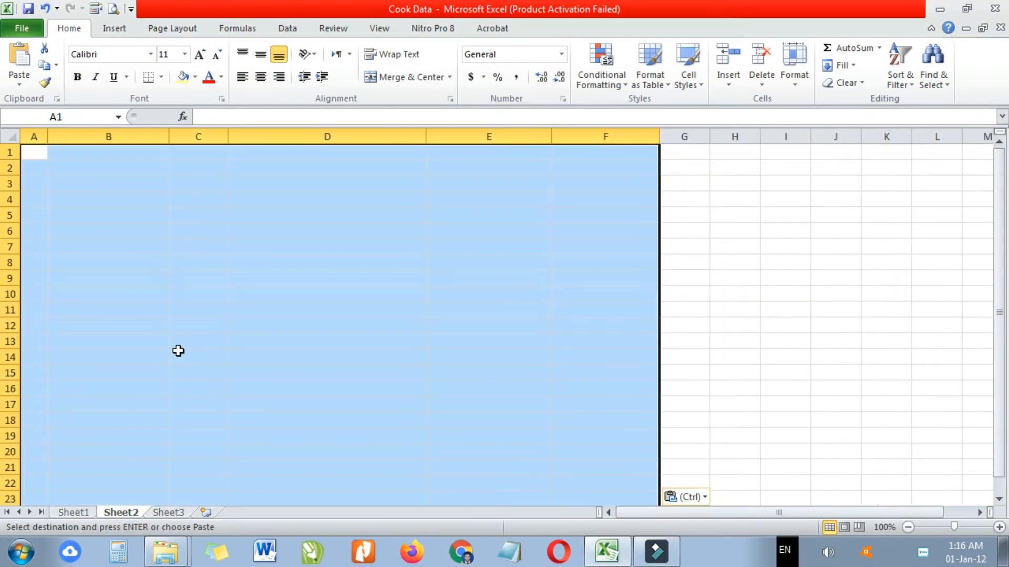
{"action": "key", "text": "ctrl+v"}
{"action": "scroll", "coordinate": [486, 341], "scroll_direction": "down", "scroll_amount": 2}
{"action": "scroll", "coordinate": [485, 341], "scroll_direction": "up", "scroll_amount": 2}
{"action": "left_click", "coordinate": [786, 311]}
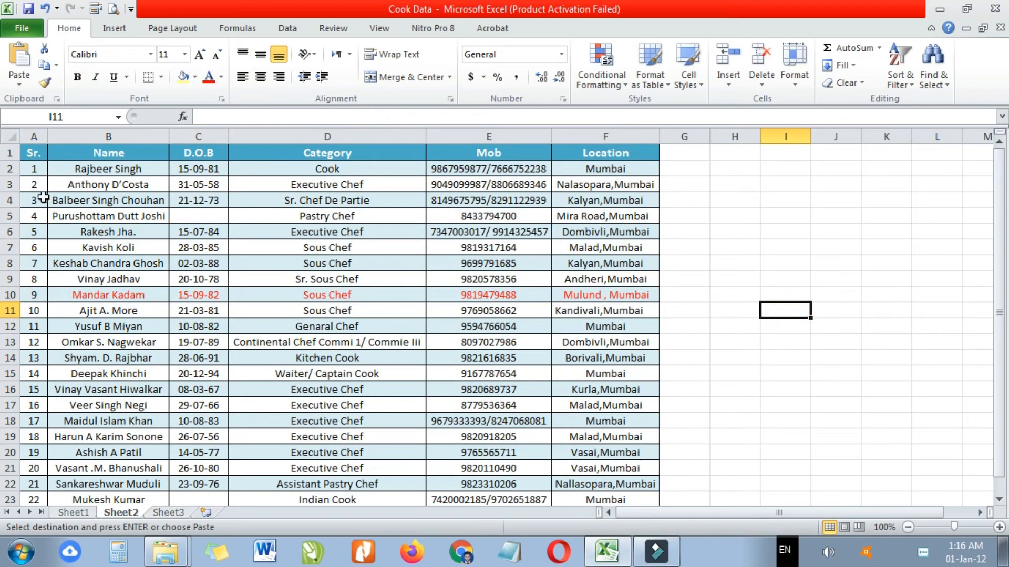
{"action": "left_click", "coordinate": [11, 169]}
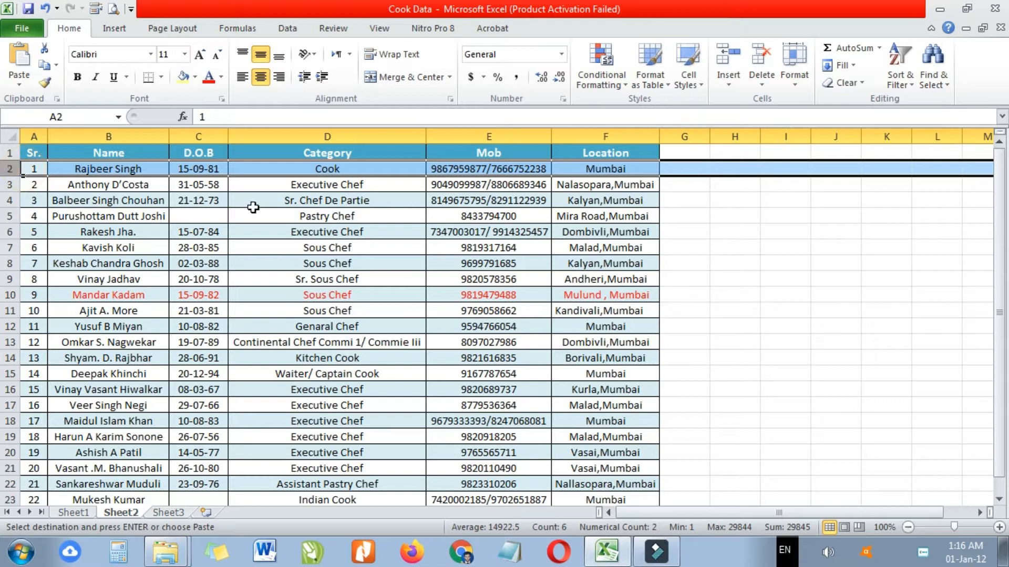
{"action": "left_click", "coordinate": [448, 250]}
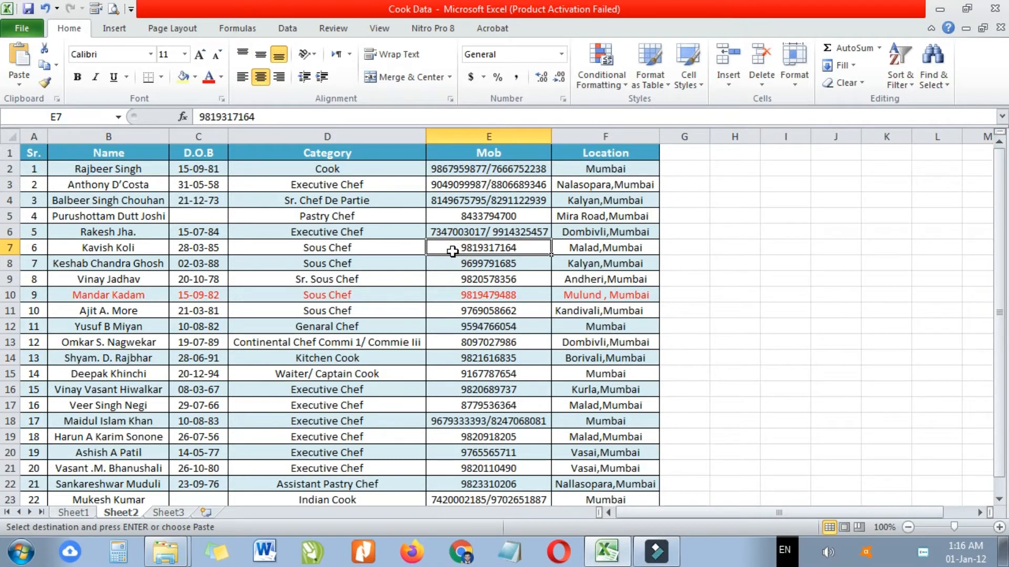
{"action": "left_click", "coordinate": [10, 168]}
{"action": "key", "text": "ctrl+plus"}
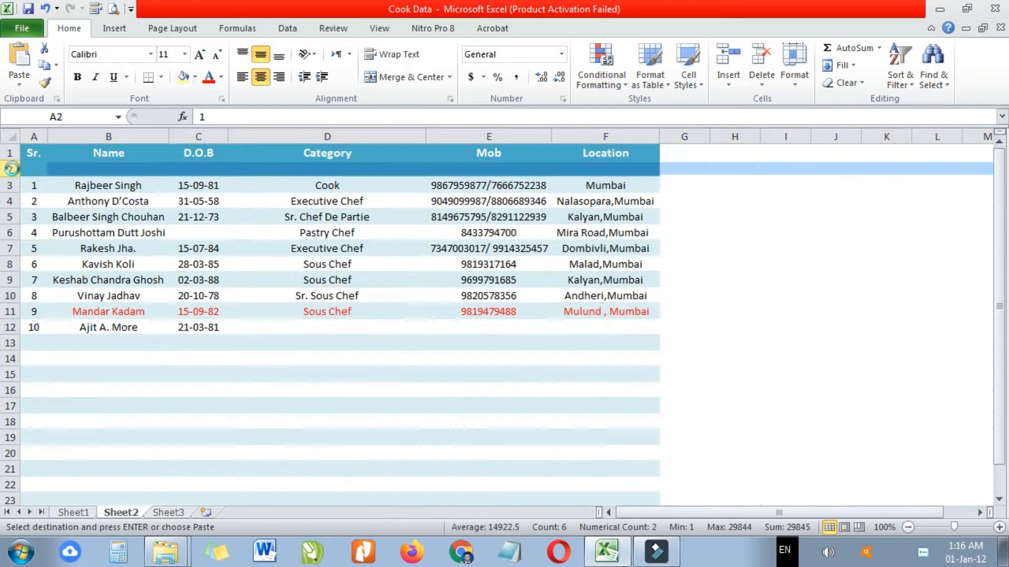
{"action": "key", "text": "ctrl+z"}
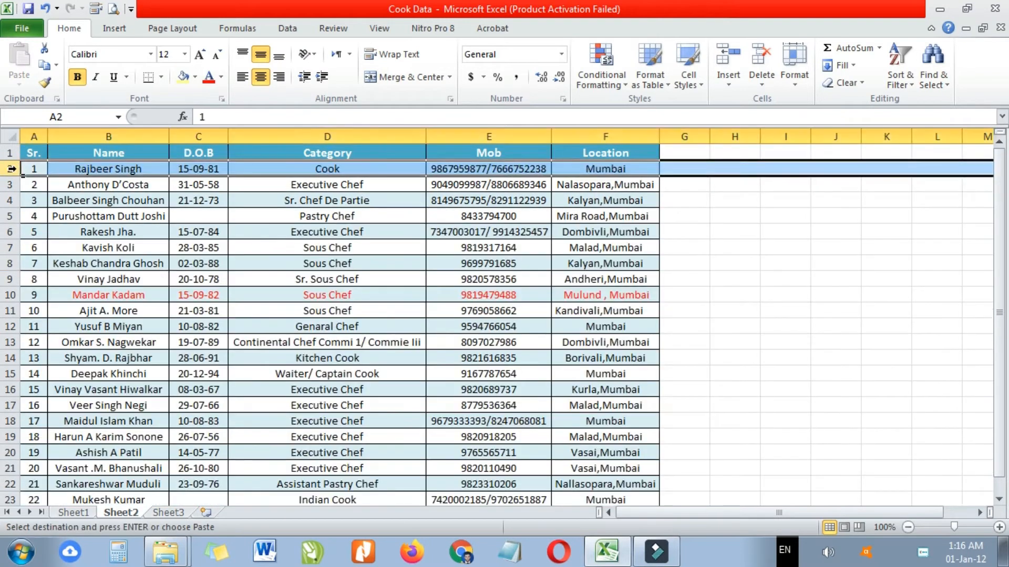
{"action": "left_click", "coordinate": [198, 263]}
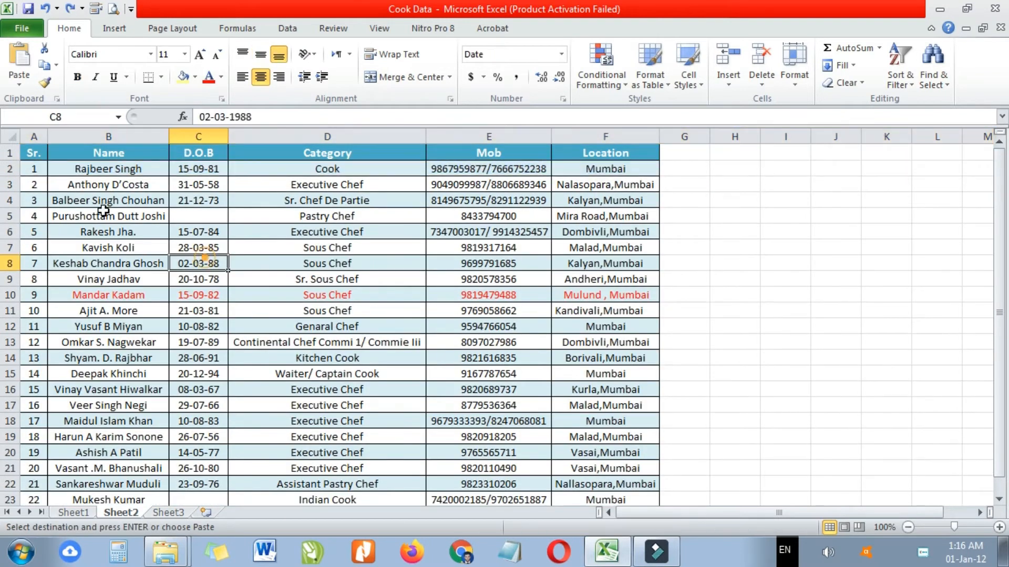
{"action": "left_click", "coordinate": [11, 422]}
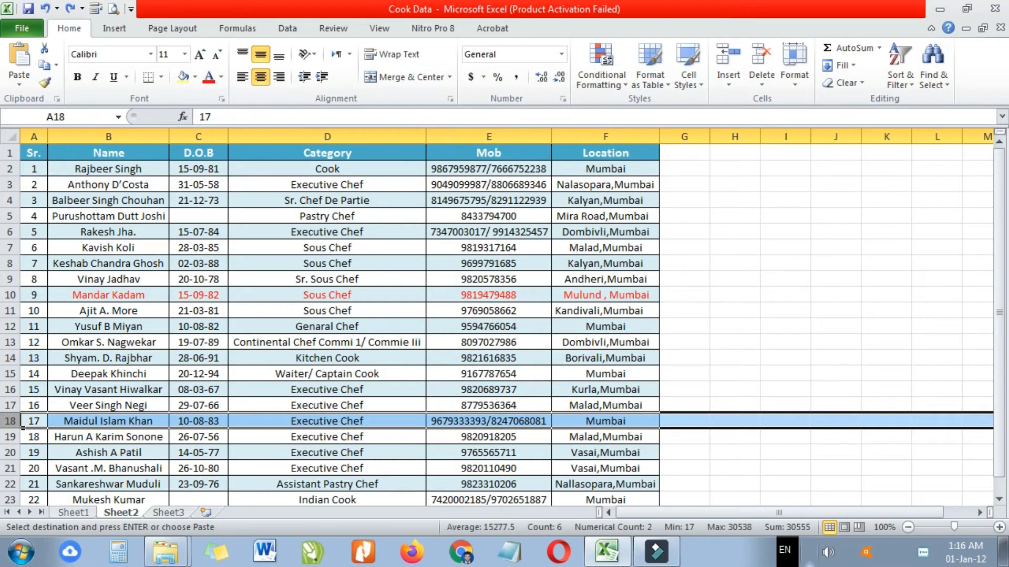
{"action": "key", "text": "ctrl+minus"}
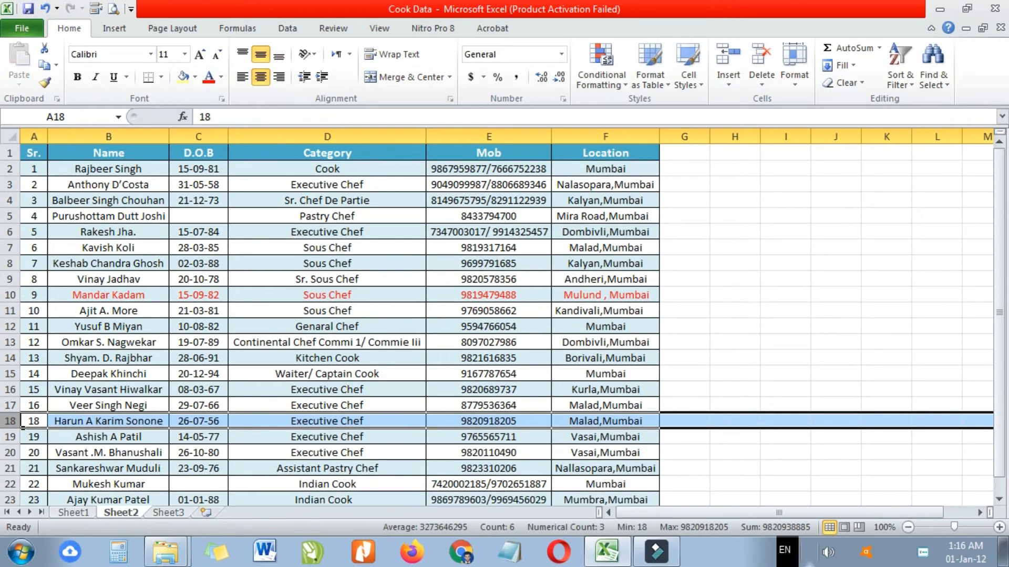
{"action": "key", "text": "ctrl+z"}
{"action": "key", "text": "ctrl+plus"}
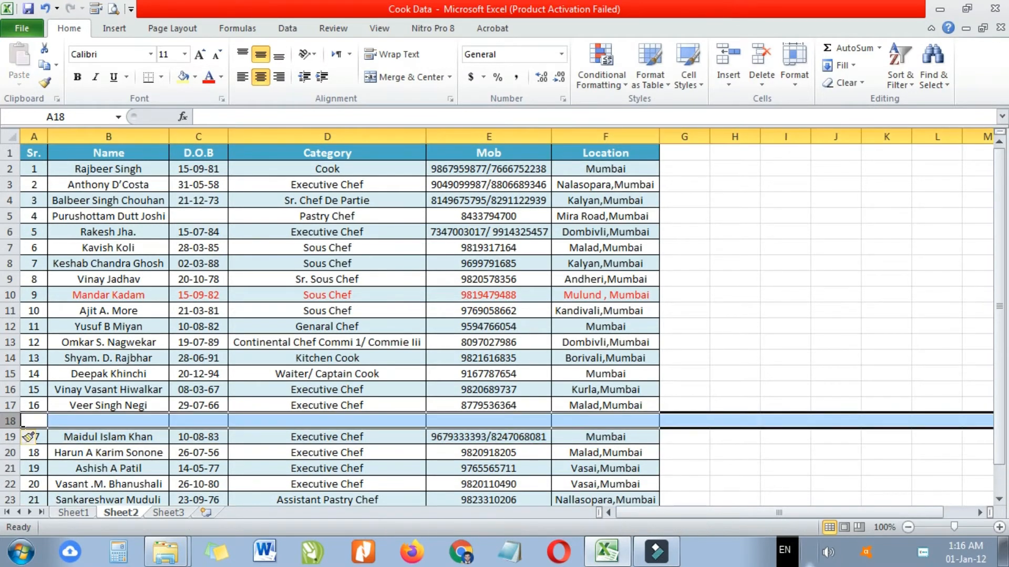
{"action": "key", "text": "ctrl+z"}
{"action": "key", "text": "ctrl+c"}
{"action": "left_click", "coordinate": [734, 310]}
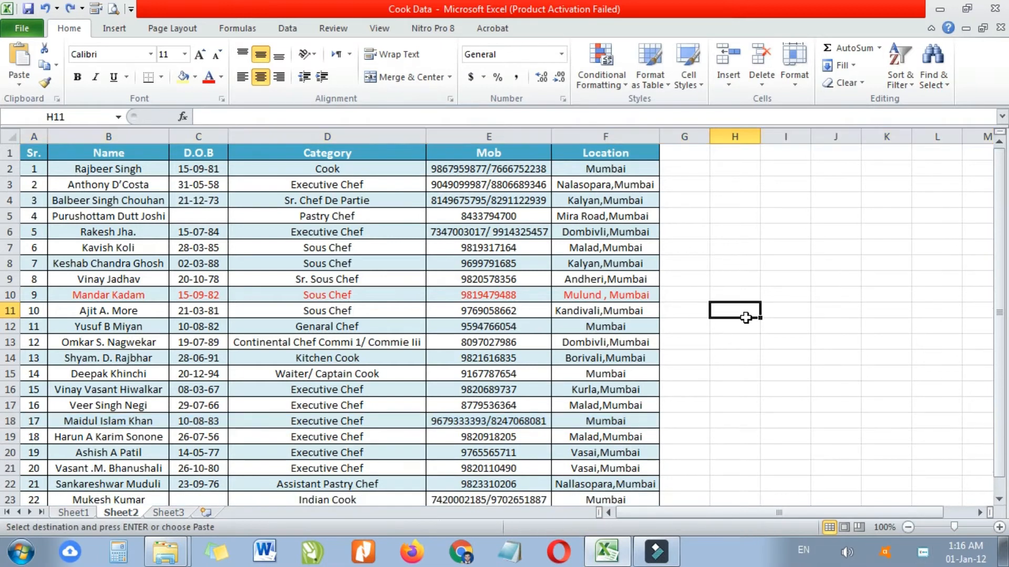
{"action": "left_click", "coordinate": [10, 310]}
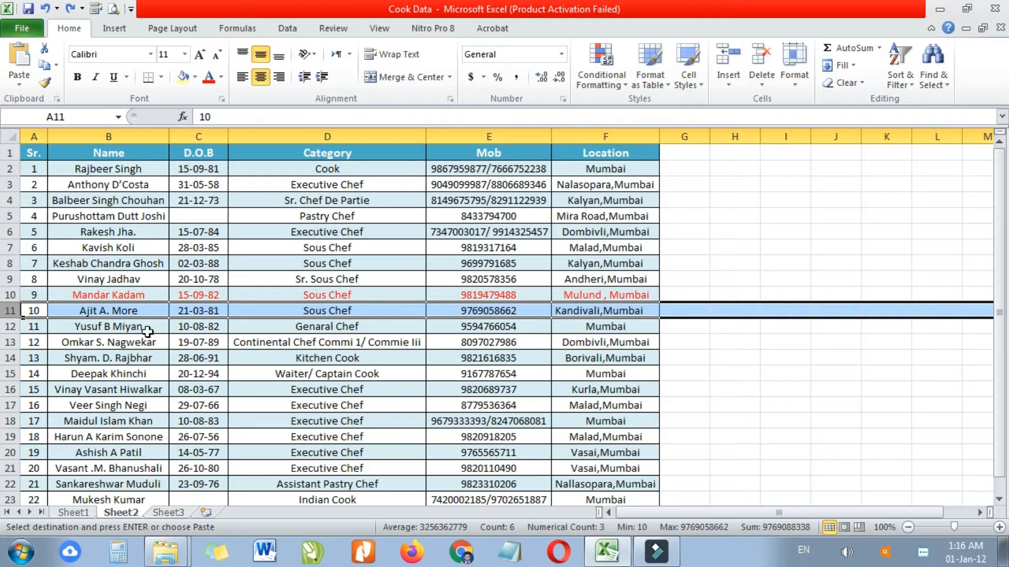
- Fill the record in A11:F11 with the light orange theme colour
{"action": "left_click", "coordinate": [208, 373]}
{"action": "left_click_drag", "start_coordinate": [41, 310], "coordinate": [578, 310]}
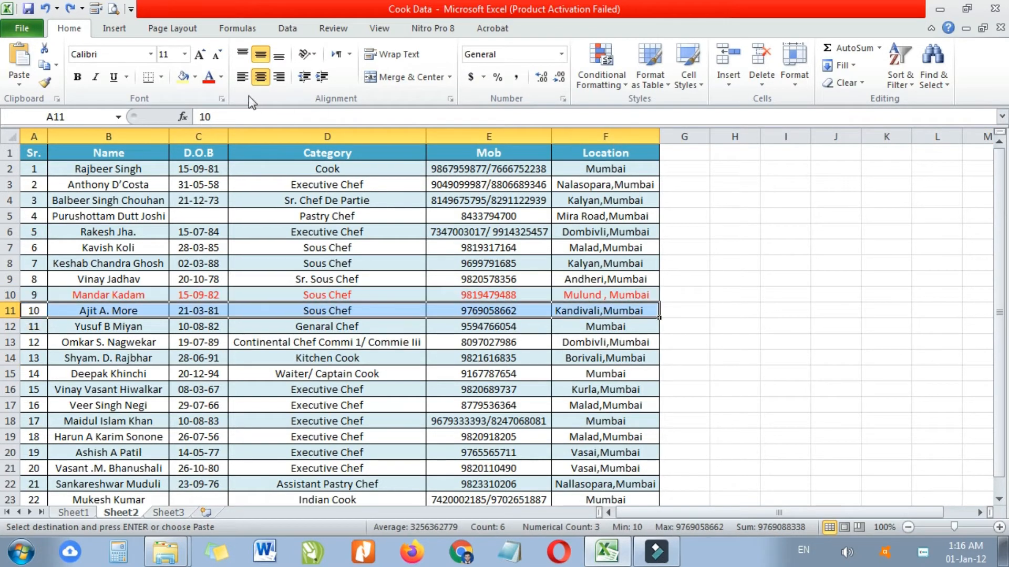
{"action": "left_click", "coordinate": [195, 76]}
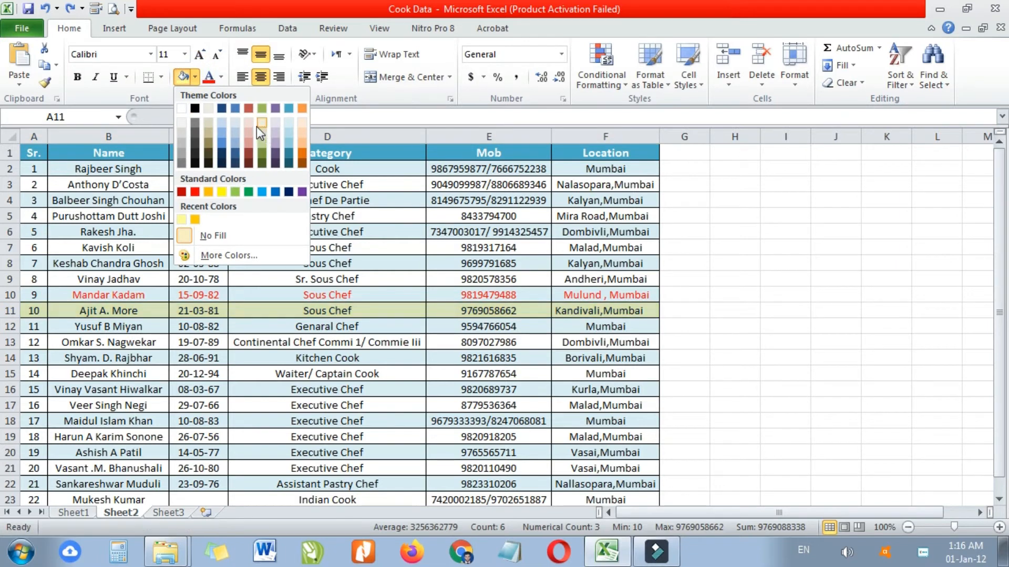
{"action": "key", "text": "ctrl+c"}
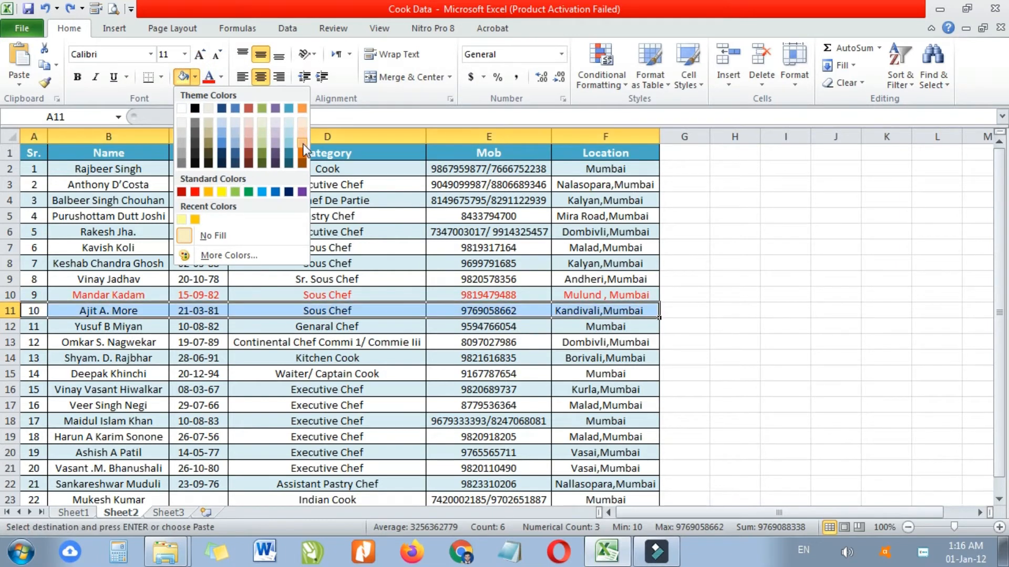
{"action": "left_click", "coordinate": [302, 144]}
{"action": "left_click", "coordinate": [684, 310]}
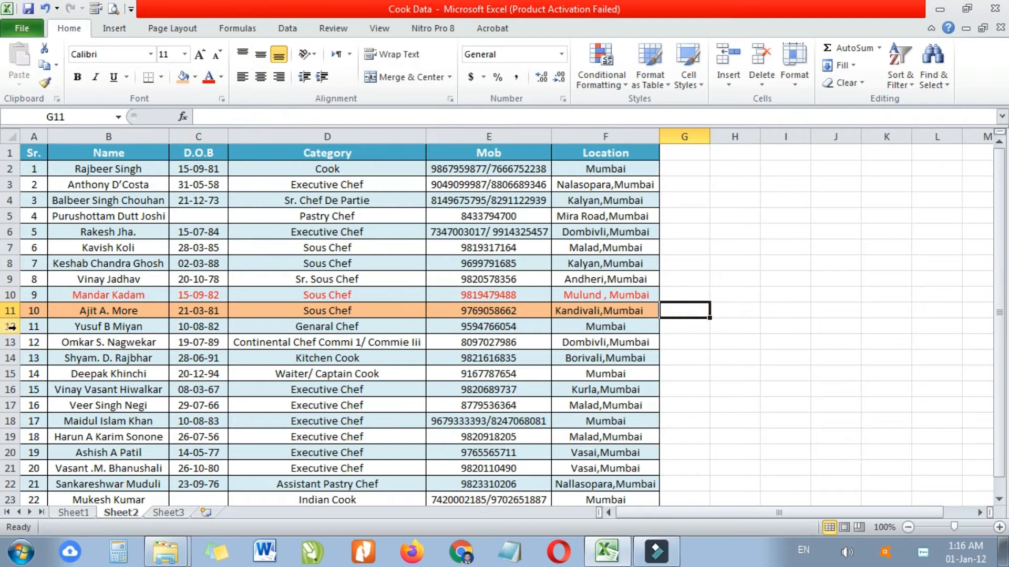
{"action": "left_click", "coordinate": [10, 310]}
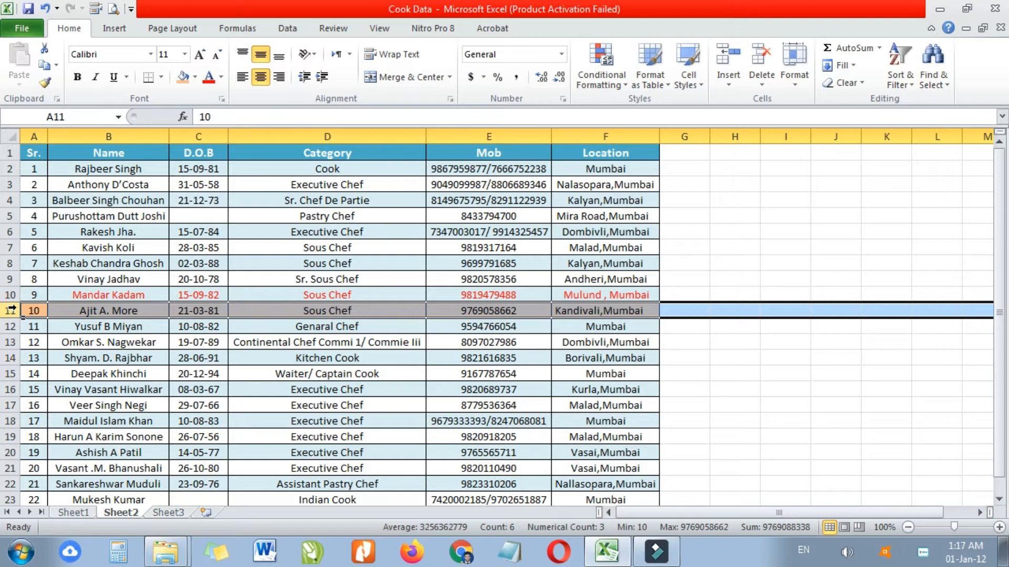
- Insert a blank row above row 11, undo it, then insert it again with Ctrl+Shift+plus
{"action": "right_click", "coordinate": [17, 315]}
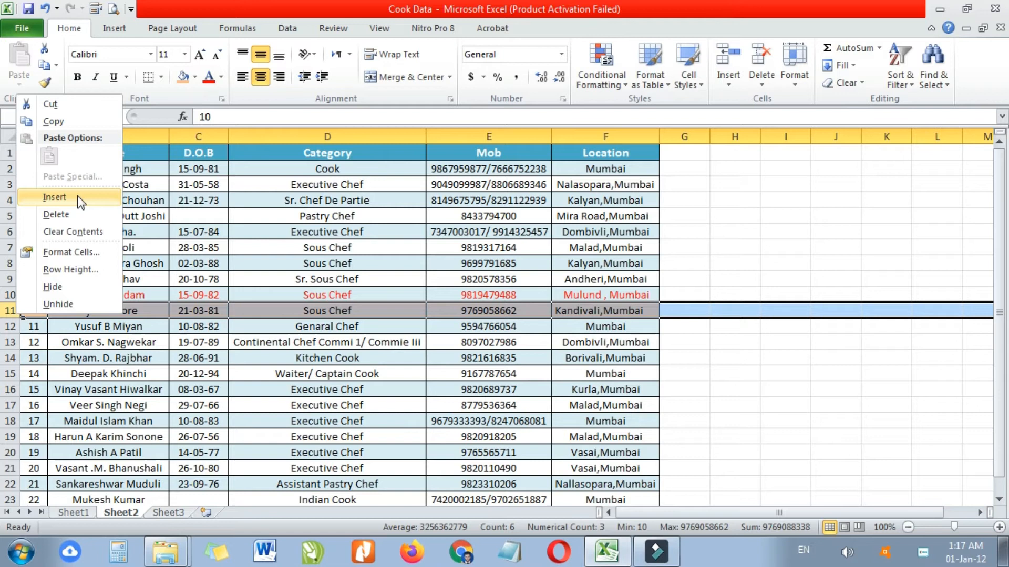
{"action": "left_click", "coordinate": [55, 197]}
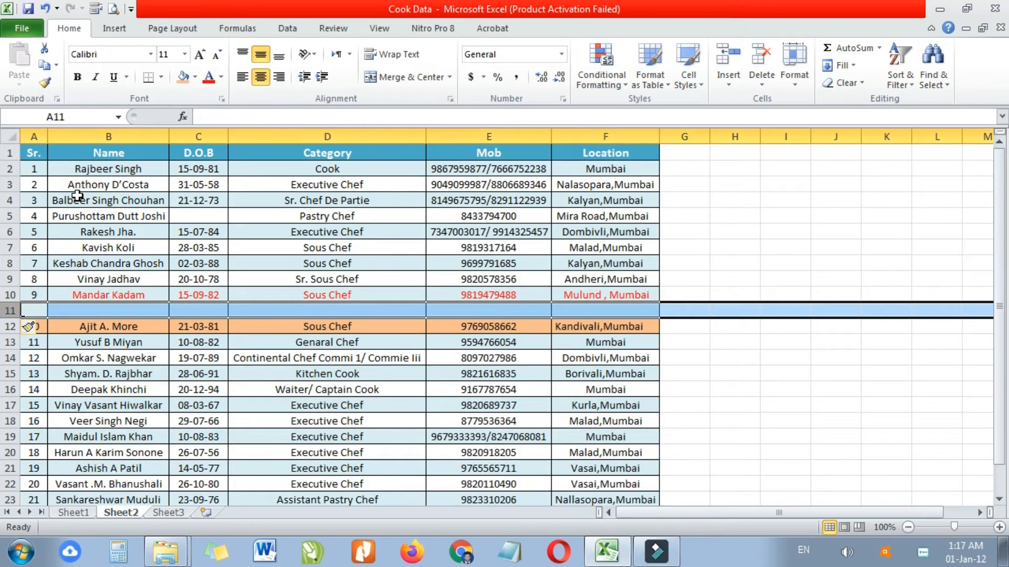
{"action": "key", "text": "ctrl+z"}
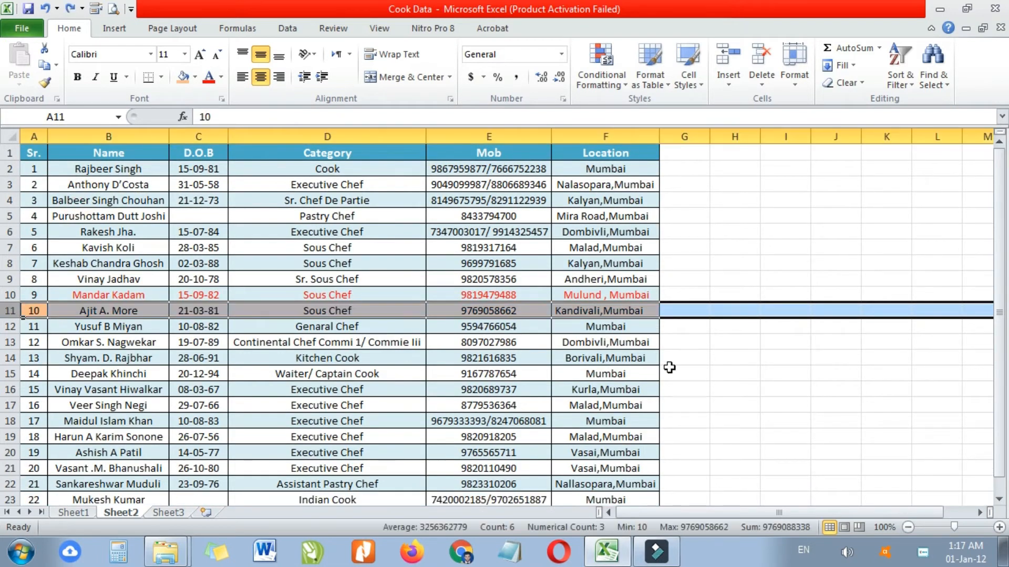
{"action": "left_click_drag", "start_coordinate": [782, 358], "coordinate": [756, 357]}
{"action": "left_click", "coordinate": [10, 311]}
{"action": "key", "text": "ctrl+shift+plus"}
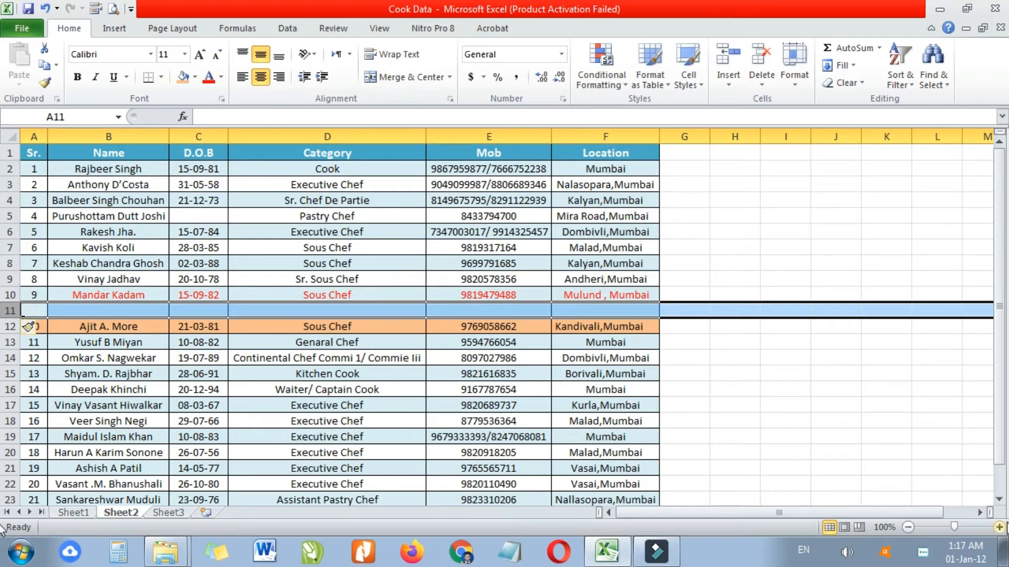
- Delete the empty row 11, undo, then delete it again with Ctrl+minus
{"action": "left_click", "coordinate": [799, 415]}
{"action": "left_click", "coordinate": [12, 310]}
{"action": "right_click", "coordinate": [11, 310]}
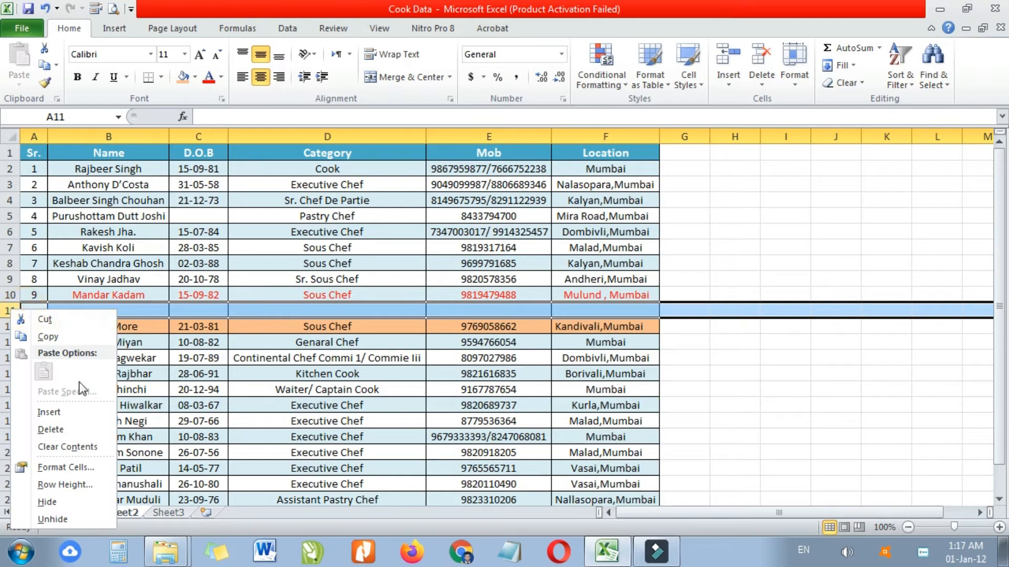
{"action": "left_click", "coordinate": [79, 431]}
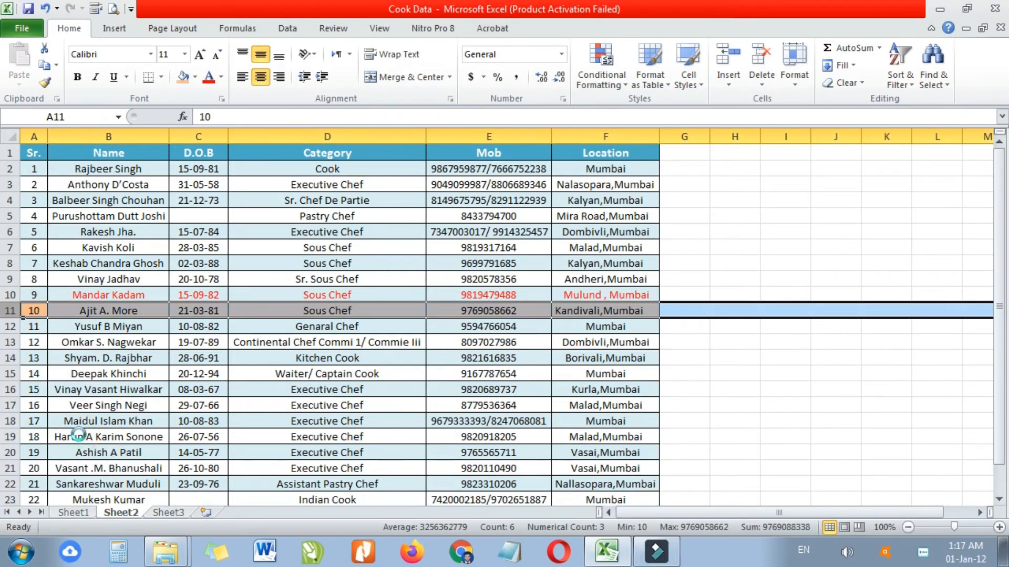
{"action": "key", "text": "ctrl+z"}
{"action": "left_click", "coordinate": [68, 359]}
{"action": "left_click", "coordinate": [11, 310]}
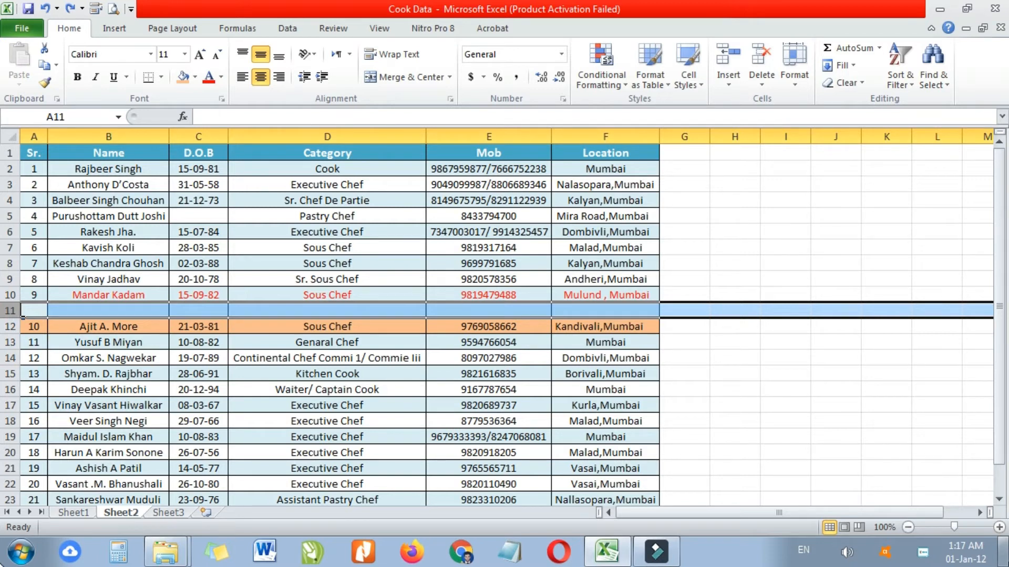
{"action": "key", "text": "ctrl+minus"}
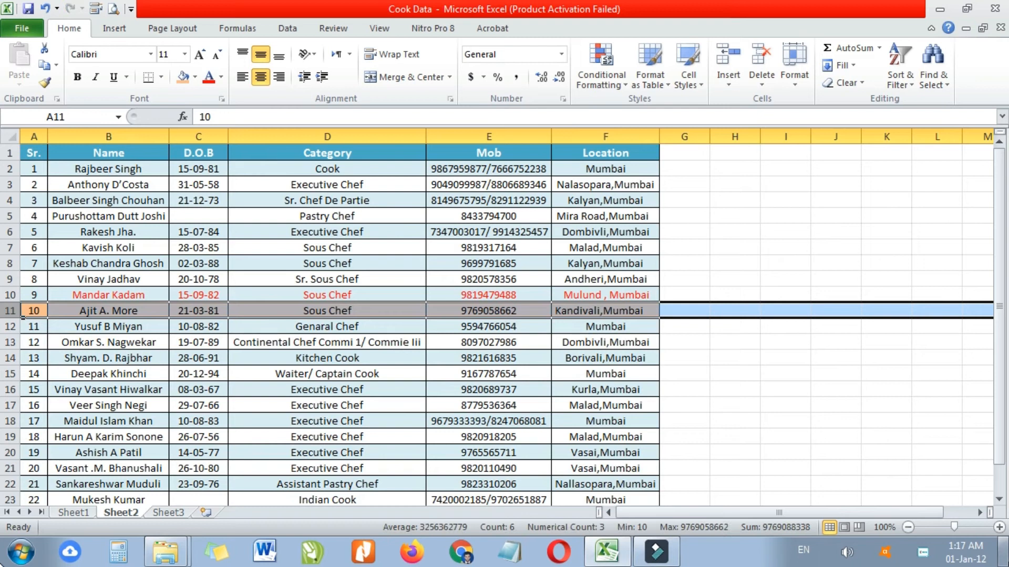
- Step through cells in rows 9 and 10 to check the table
{"action": "key", "text": "Right"}
{"action": "key", "text": "Right"}
{"action": "key", "text": "Up"}
{"action": "key", "text": "Right"}
{"action": "key", "text": "Right"}
{"action": "key", "text": "Left"}
{"action": "key", "text": "Up"}
{"action": "key", "text": "Left"}
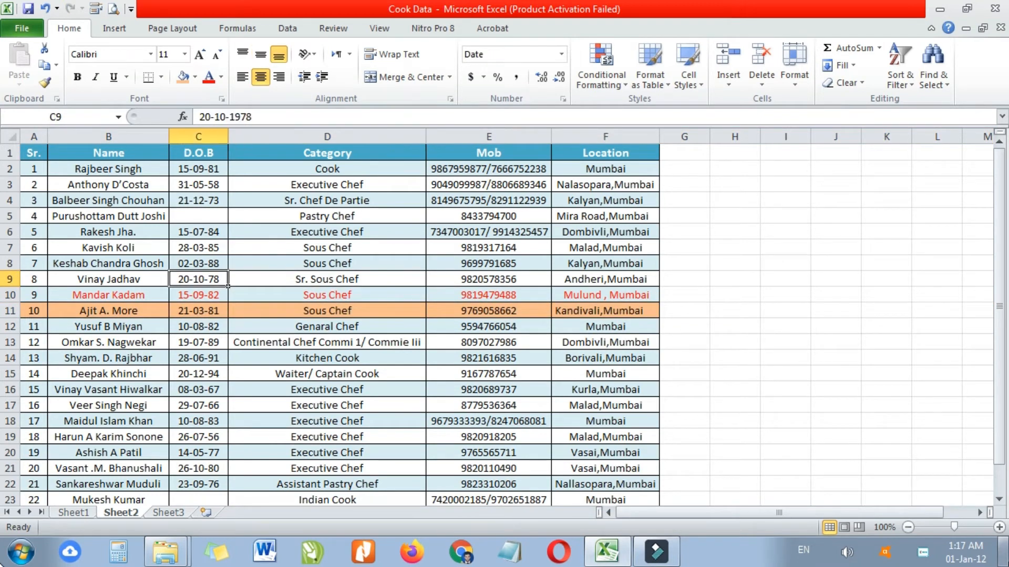
{"action": "key", "text": "Left"}
{"action": "key", "text": "Left"}
{"action": "key", "text": "Right"}
{"action": "key", "text": "Right"}
{"action": "key", "text": "Right"}
{"action": "key", "text": "Right"}
{"action": "key", "text": "Left"}
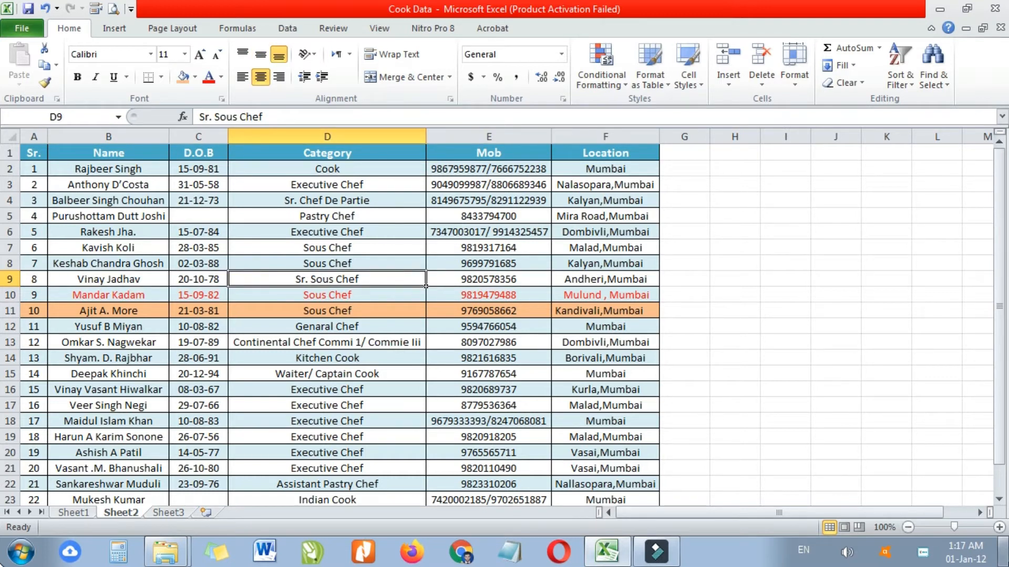
{"action": "key", "text": "Left"}
{"action": "key", "text": "Left"}
{"action": "key", "text": "Left"}
{"action": "key", "text": "shift+Right"}
{"action": "key", "text": "shift+Right"}
{"action": "key", "text": "shift+Right"}
{"action": "key", "text": "shift+Right"}
{"action": "key", "text": "shift+Right"}
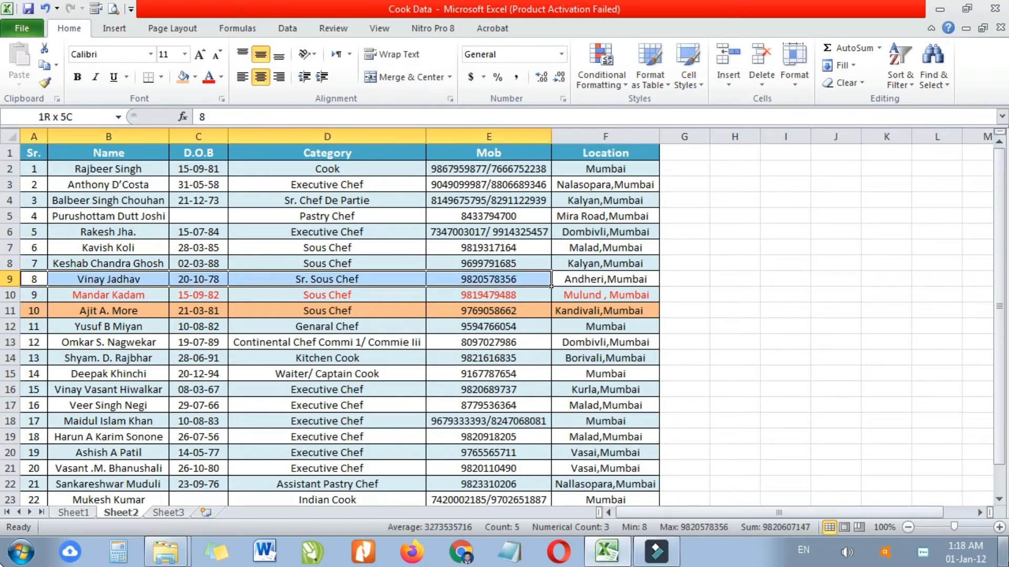
{"action": "key", "text": "Delete"}
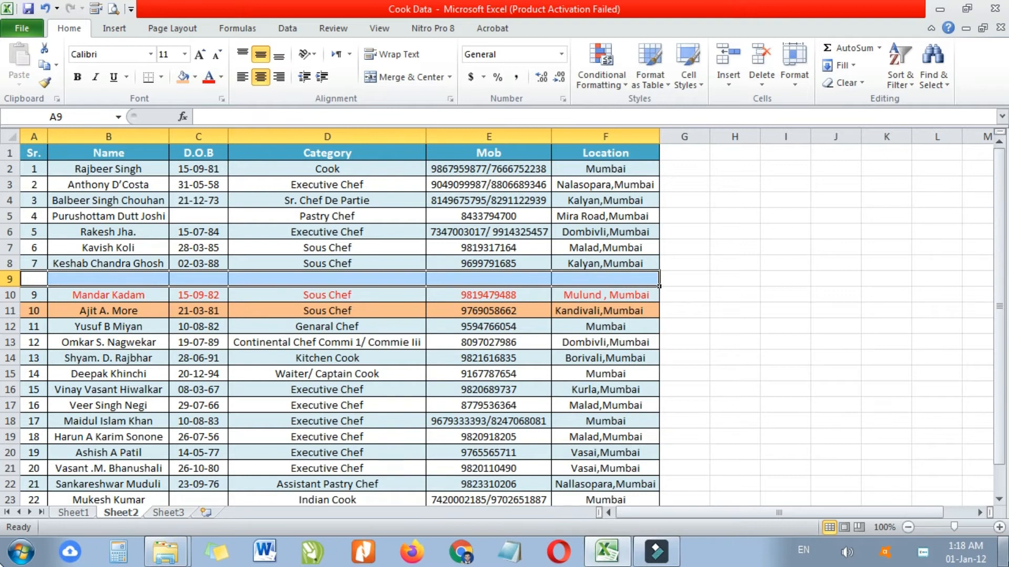
{"action": "key", "text": "Left"}
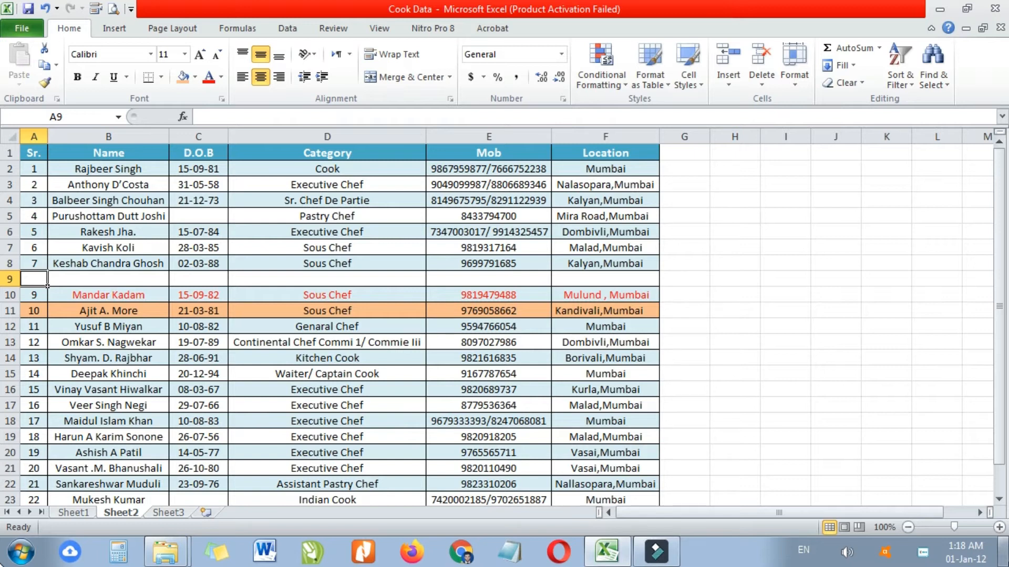
{"action": "key", "text": "ctrl+z"}
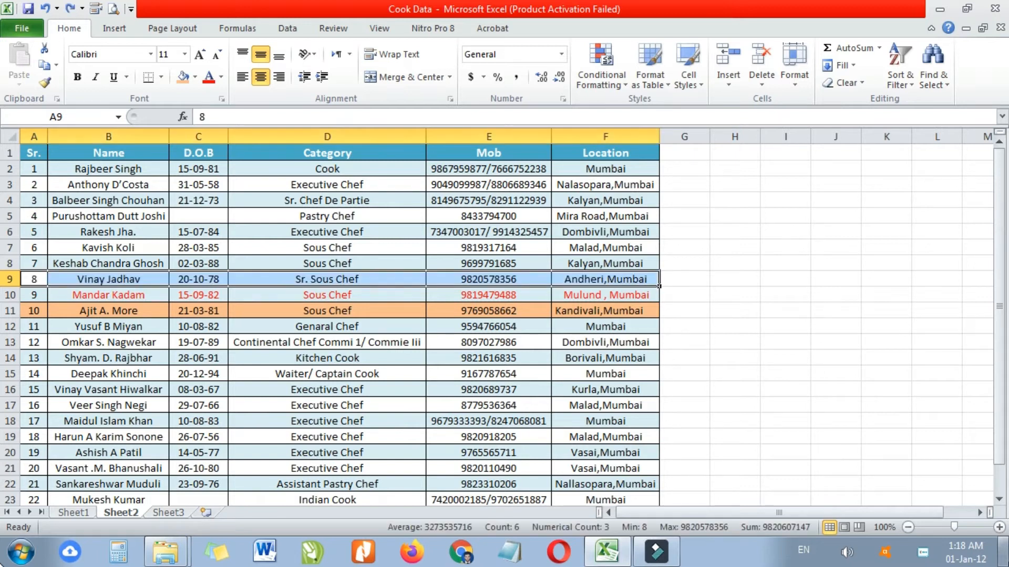
{"action": "key", "text": "Right"}
{"action": "key", "text": "Left"}
{"action": "key", "text": "Right"}
{"action": "key", "text": "Right"}
{"action": "key", "text": "Right"}
{"action": "key", "text": "Right"}
{"action": "key", "text": "Right"}
{"action": "key", "text": "Right"}
{"action": "key", "text": "Left"}
{"action": "key", "text": "Right"}
{"action": "key", "text": "Right"}
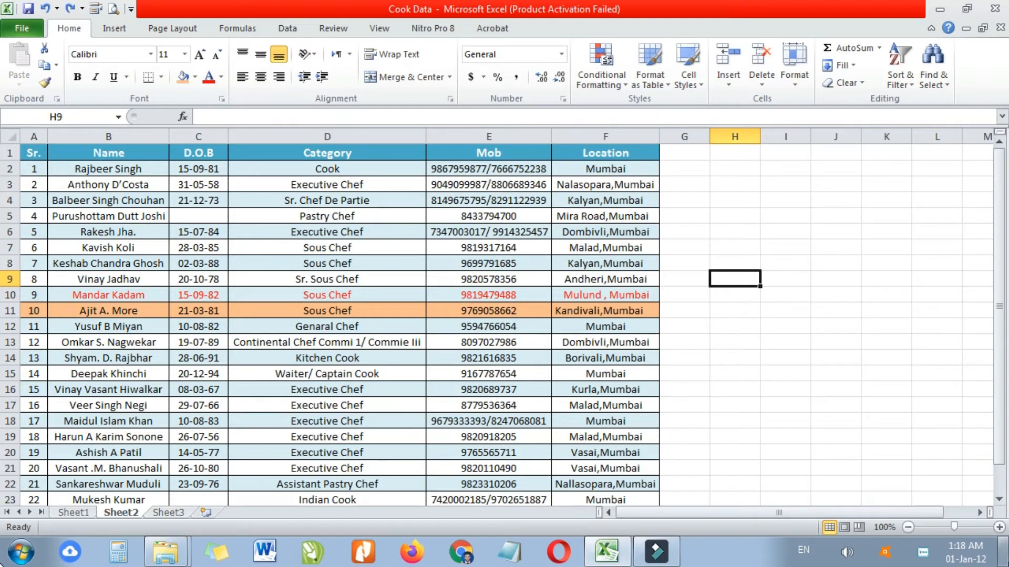
{"action": "key", "text": "shift+space"}
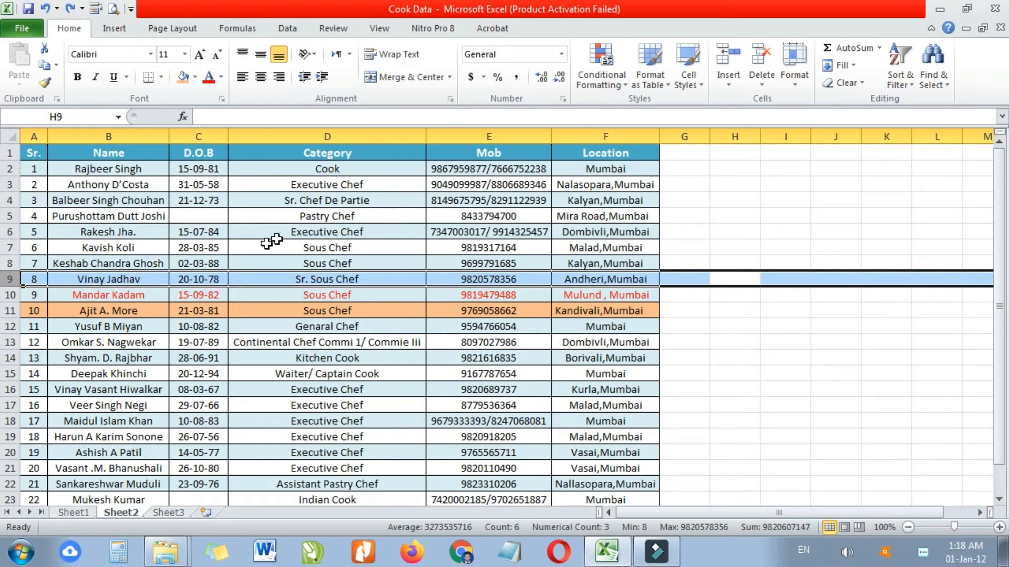
{"action": "left_click", "coordinate": [269, 282]}
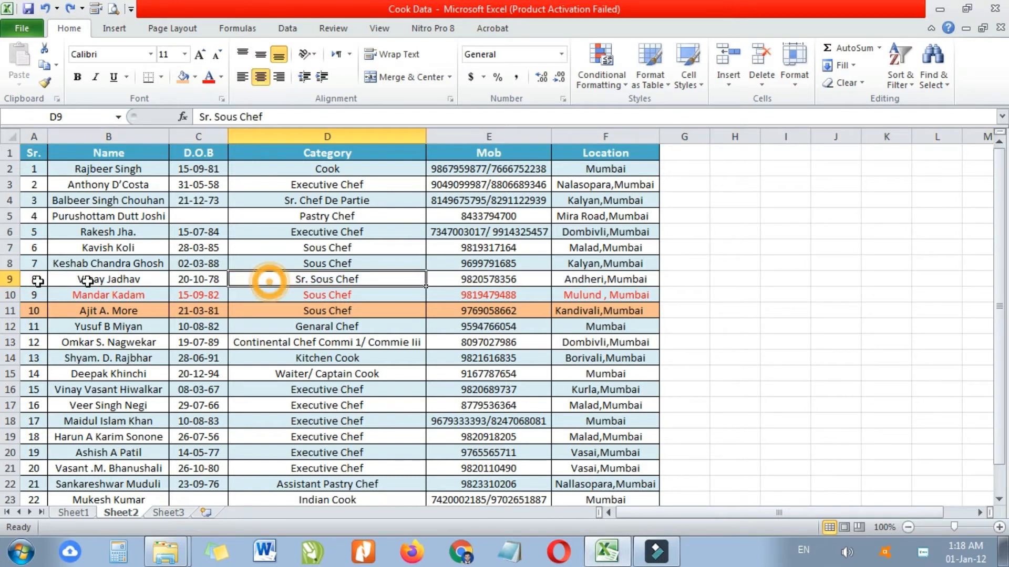
{"action": "left_click", "coordinate": [12, 279]}
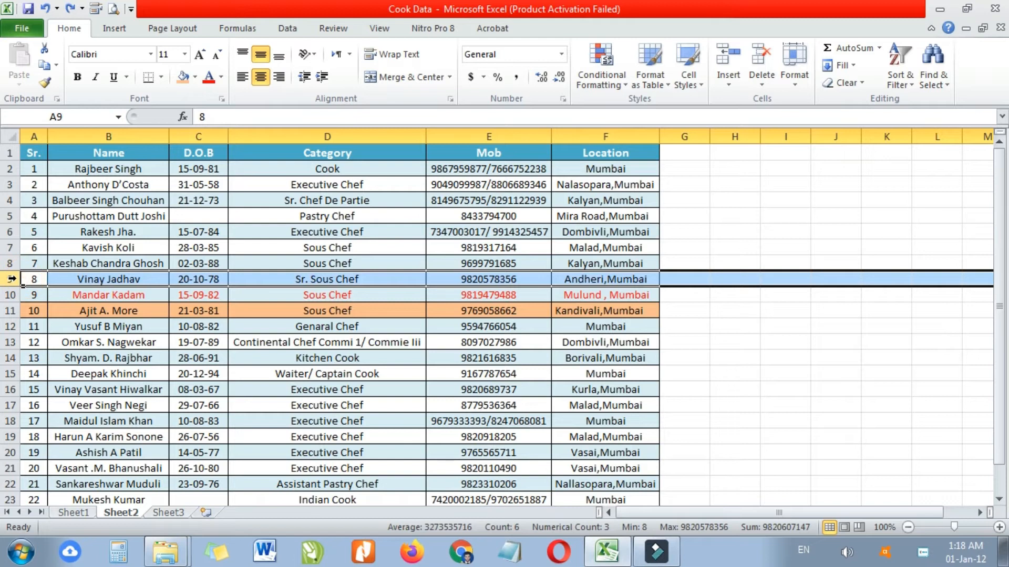
{"action": "left_click", "coordinate": [12, 295]}
{"action": "left_click", "coordinate": [11, 279]}
{"action": "left_click", "coordinate": [394, 279]}
{"action": "key", "text": "Right"}
{"action": "key", "text": "Right"}
{"action": "key", "text": "Right"}
{"action": "key", "text": "Right"}
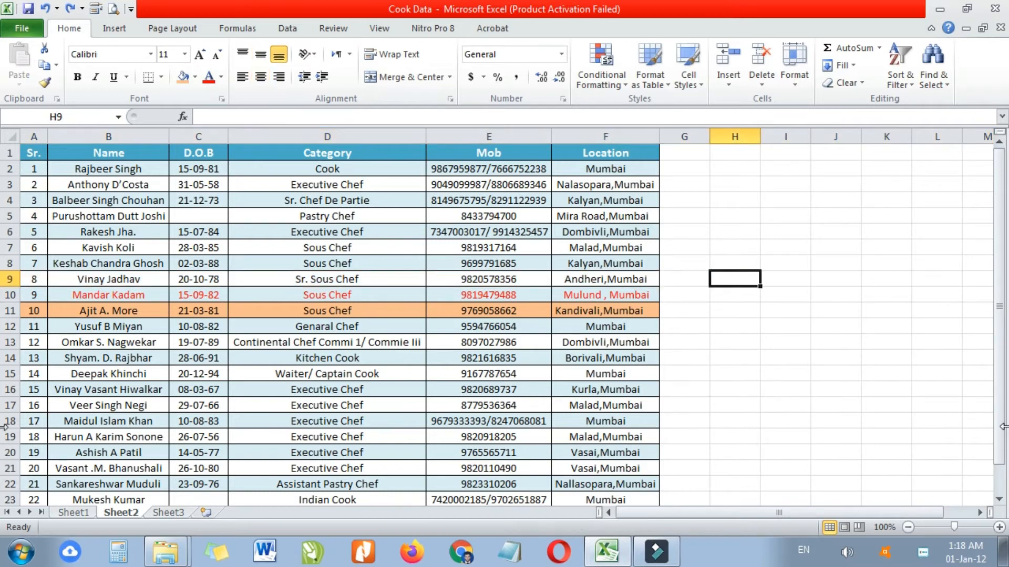
{"action": "key", "text": "shift+space"}
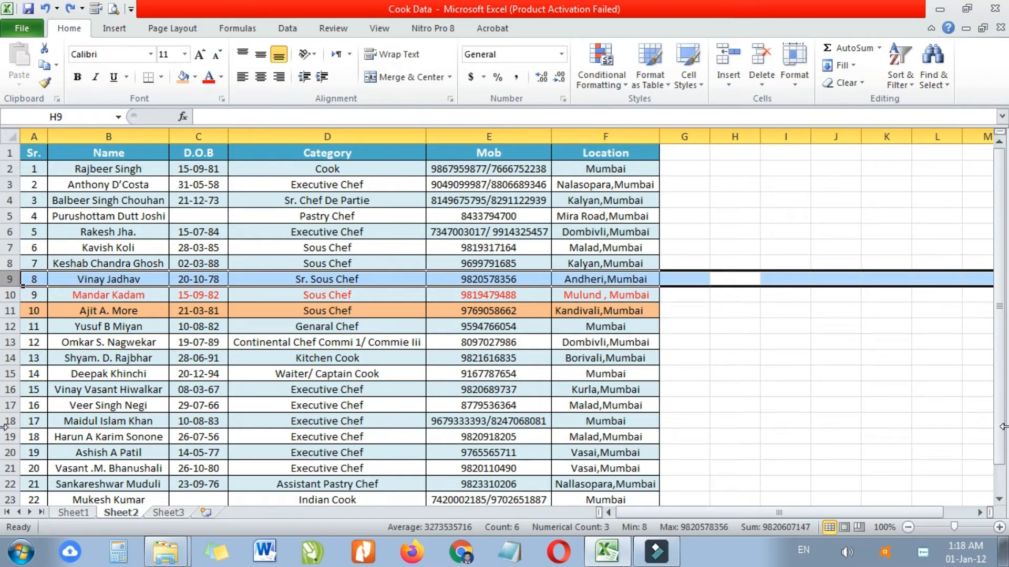
{"action": "key", "text": "ctrl+minus"}
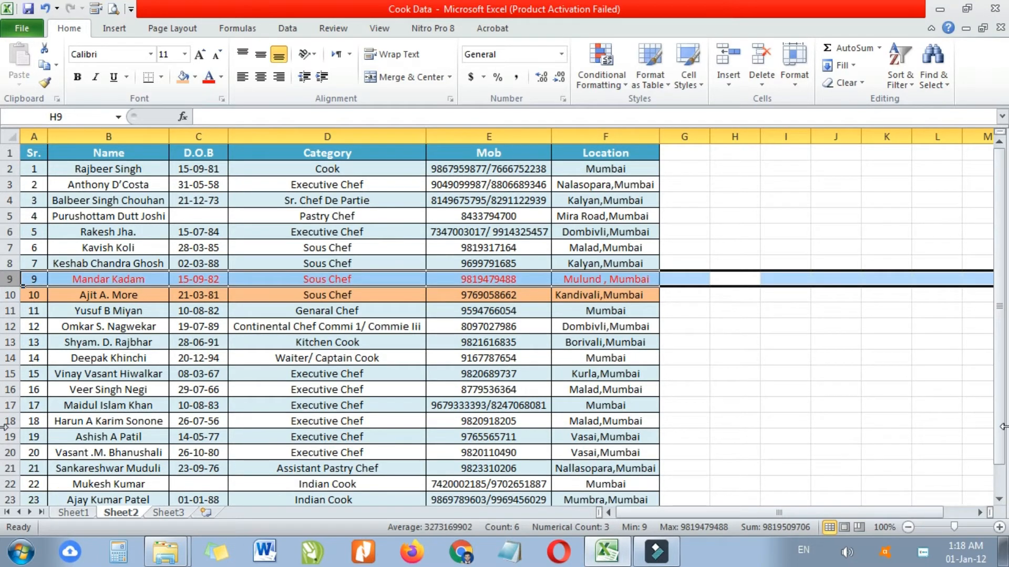
{"action": "key", "text": "ctrl+z"}
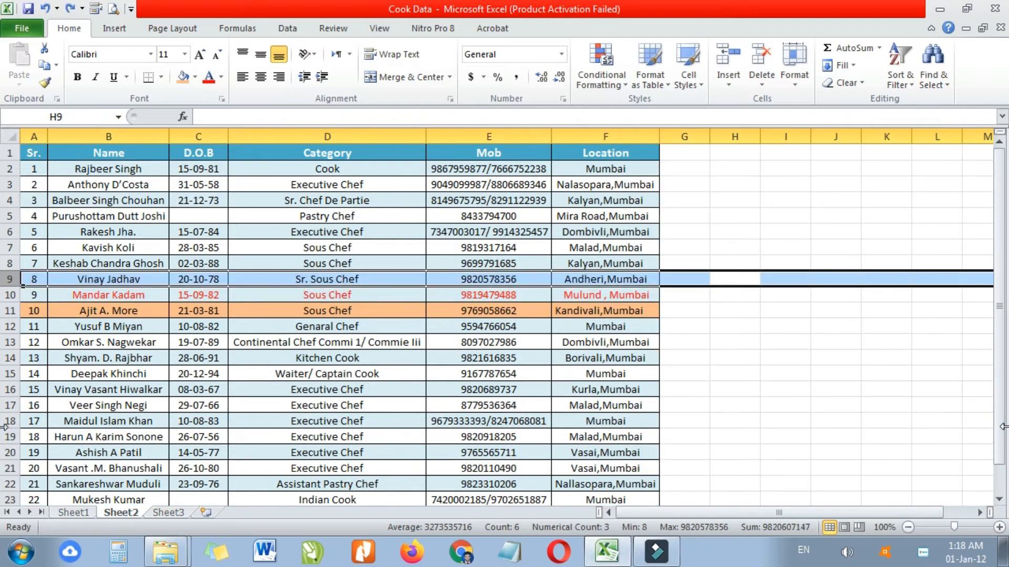
{"action": "left_click", "coordinate": [131, 311]}
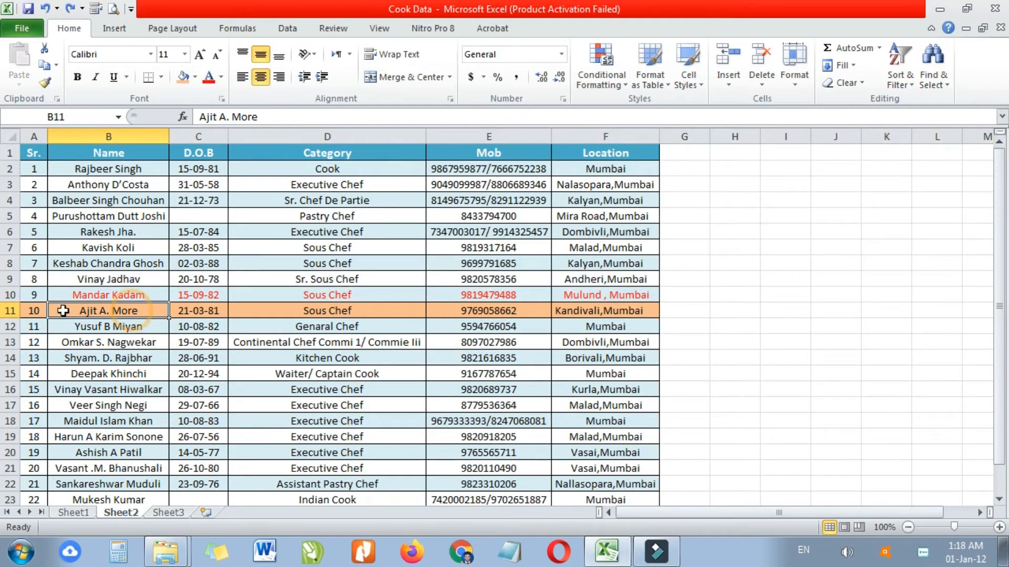
{"action": "left_click", "coordinate": [11, 311]}
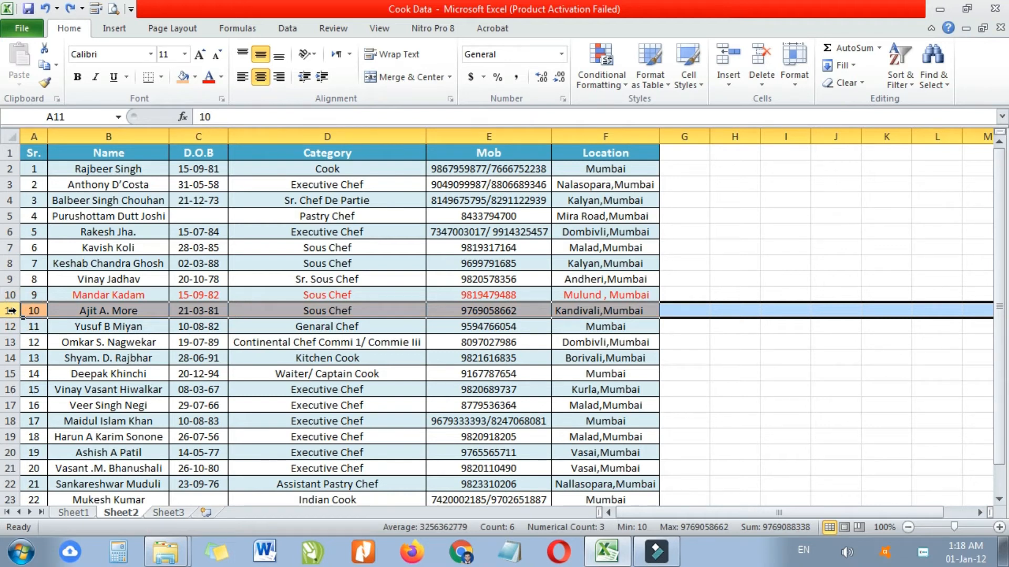
{"action": "key", "text": "ctrl+minus"}
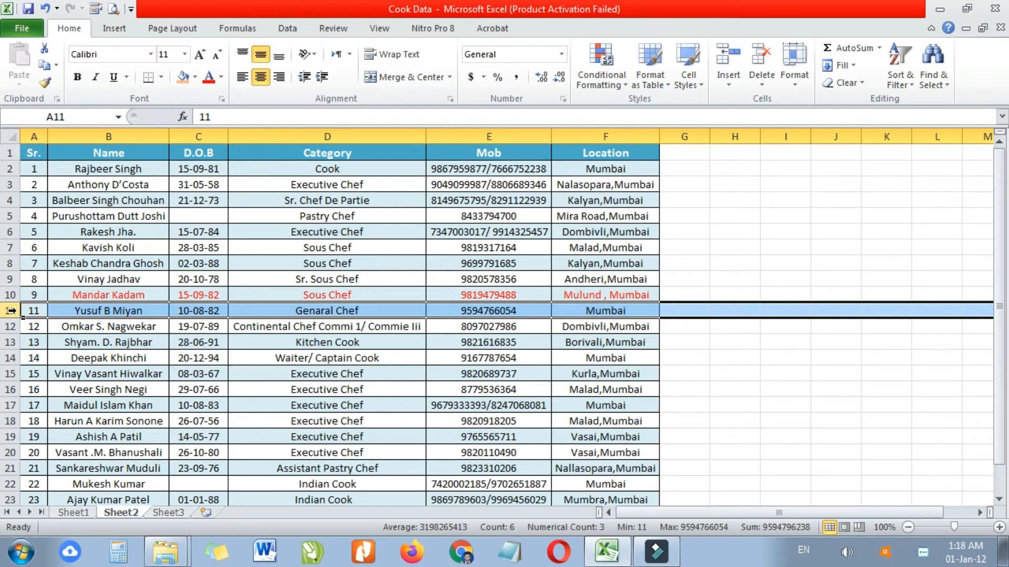
{"action": "key", "text": "ctrl+z"}
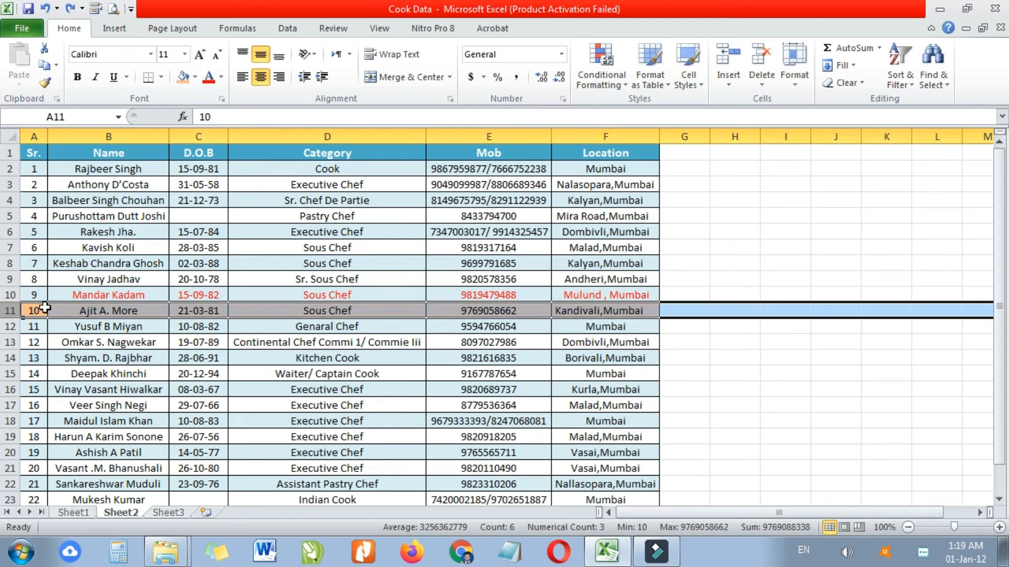
{"action": "left_click", "coordinate": [136, 310]}
{"action": "left_click", "coordinate": [159, 390]}
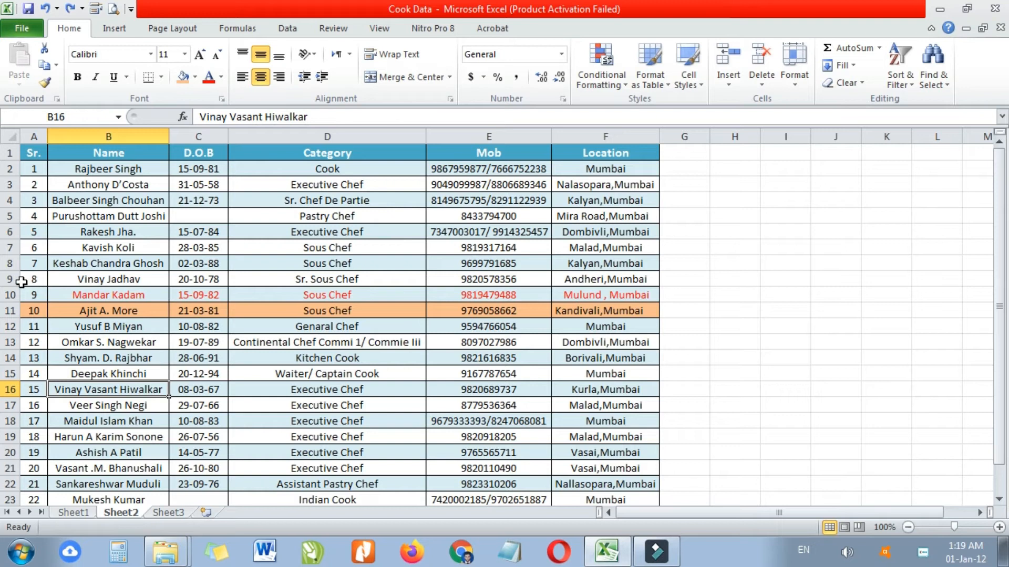
{"action": "left_click_drag", "start_coordinate": [11, 279], "coordinate": [12, 295]}
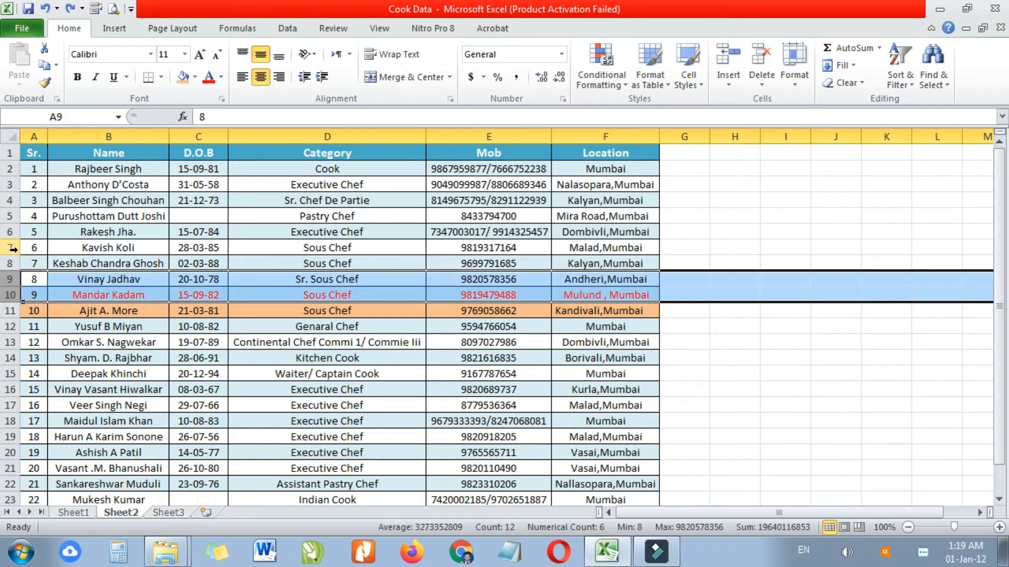
{"action": "left_click", "coordinate": [35, 248]}
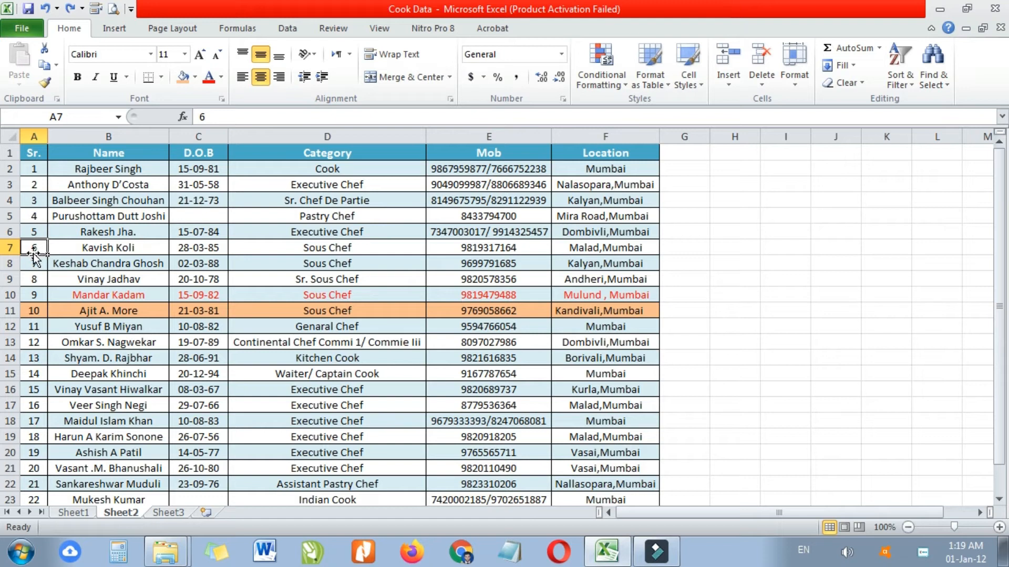
{"action": "left_click_drag", "start_coordinate": [12, 248], "coordinate": [12, 272]}
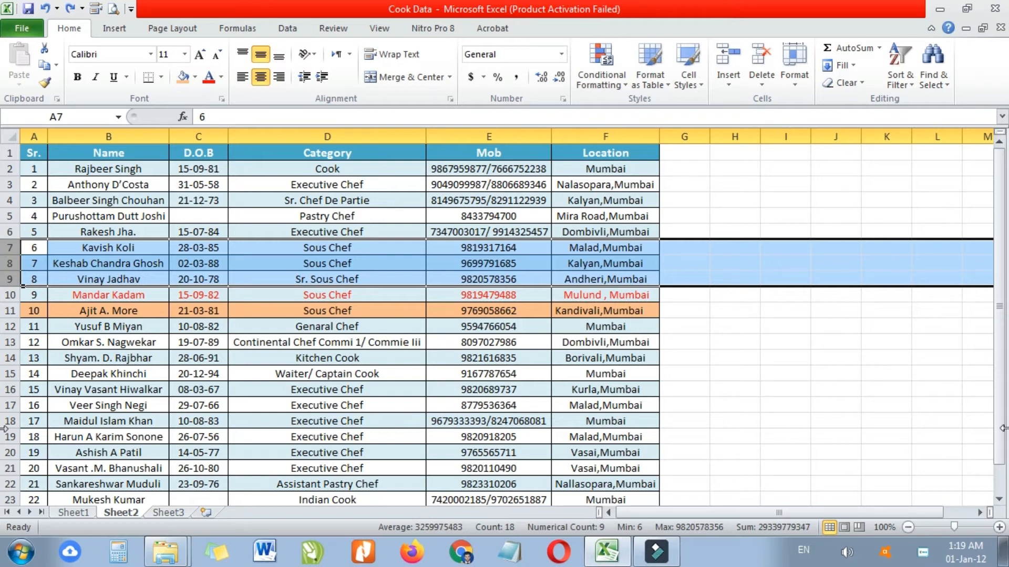
{"action": "right_click", "coordinate": [12, 249]}
{"action": "left_click", "coordinate": [86, 351]}
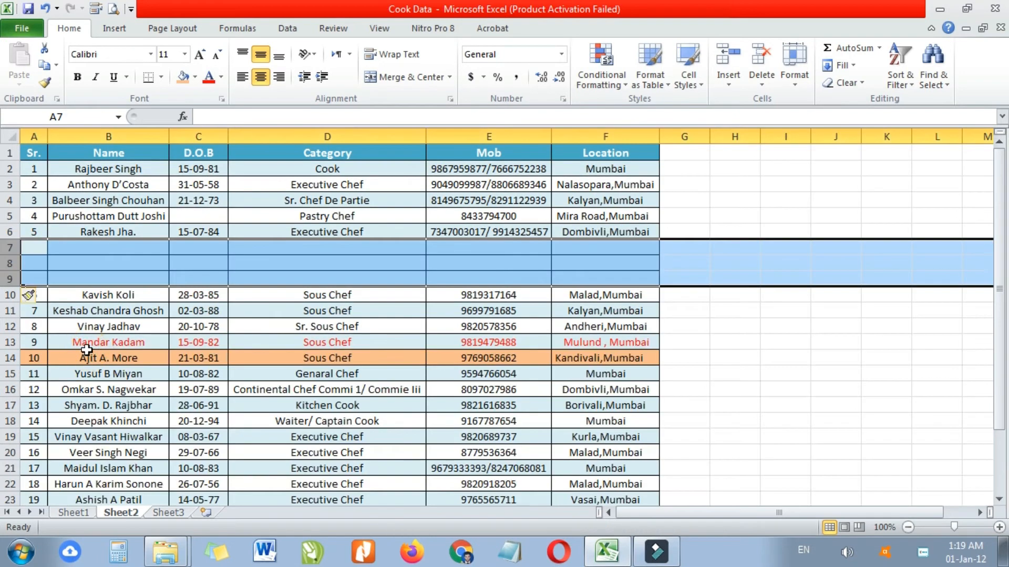
{"action": "left_click", "coordinate": [727, 332]}
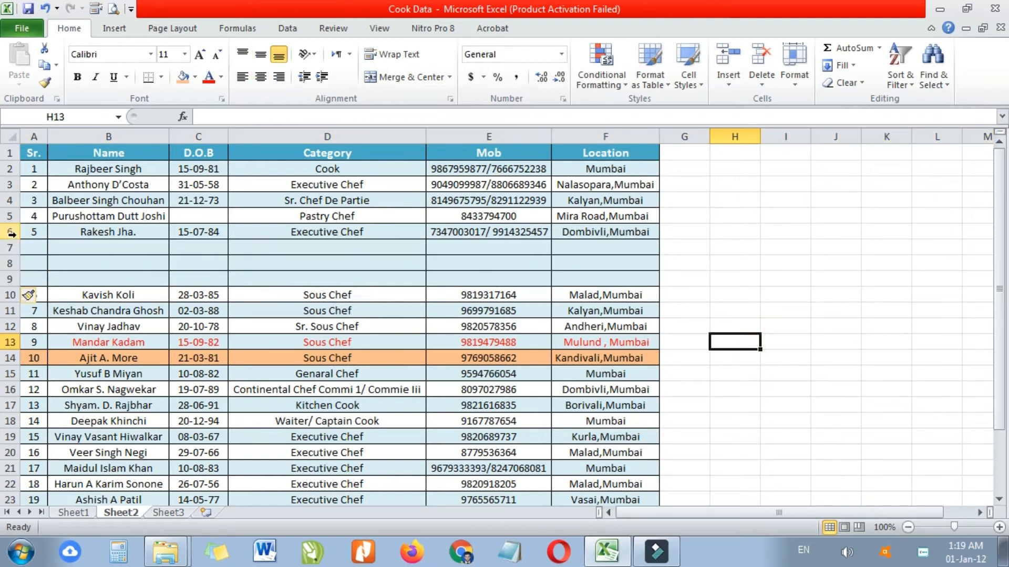
{"action": "left_click_drag", "start_coordinate": [11, 246], "coordinate": [12, 250]}
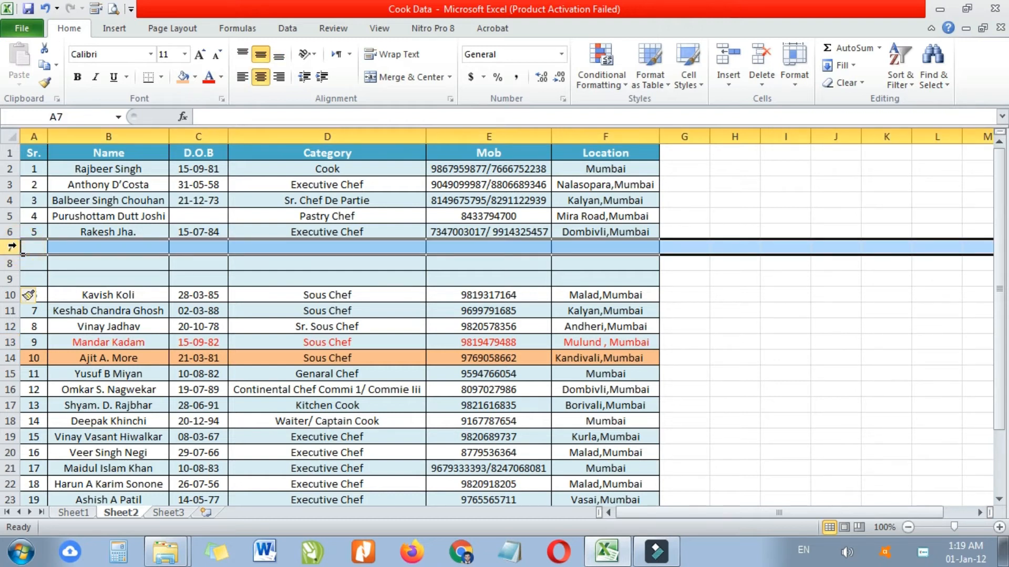
{"action": "left_click_drag", "start_coordinate": [12, 247], "coordinate": [11, 279]}
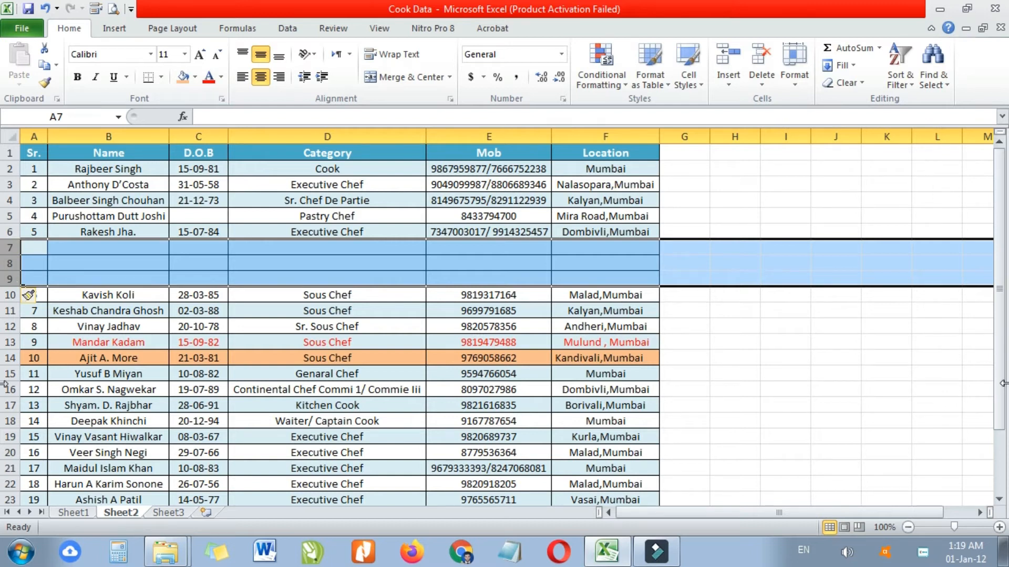
- Delete the three blank rows, then insert two rows above row 7 and delete them again
{"action": "key", "text": "ctrl+minus"}
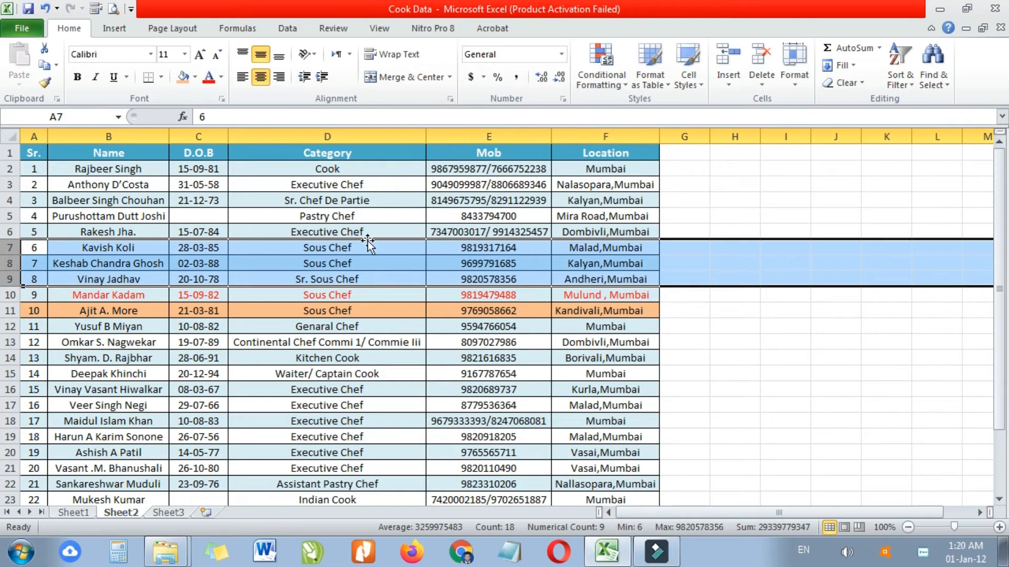
{"action": "left_click", "coordinate": [297, 251]}
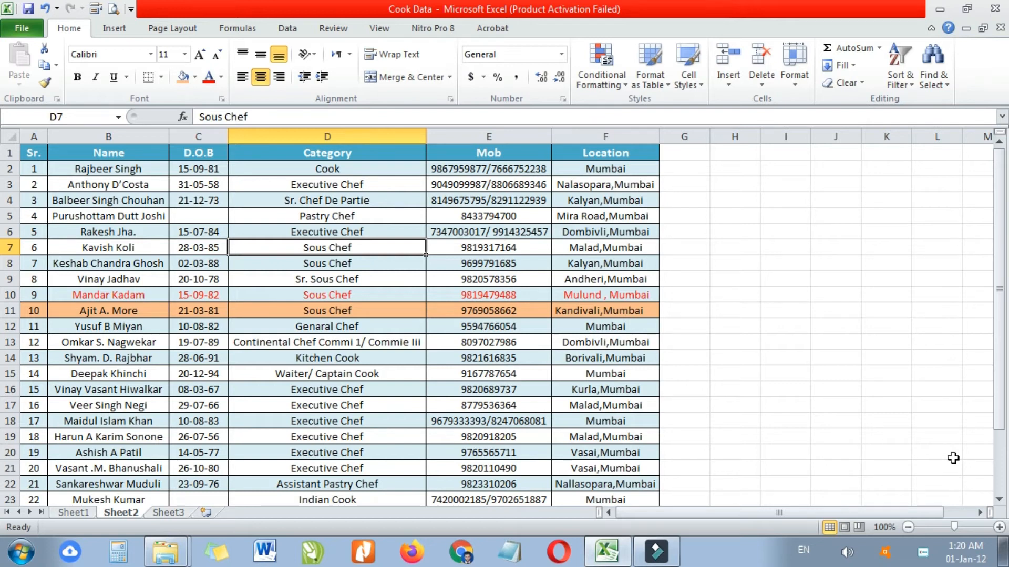
{"action": "key", "text": "shift+space"}
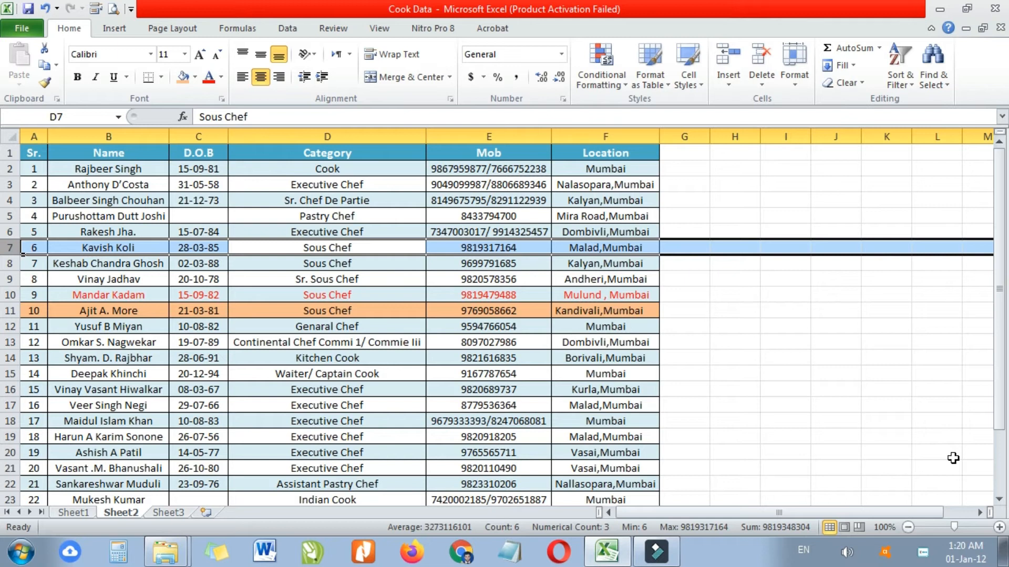
{"action": "key", "text": "shift+Down"}
{"action": "key", "text": "shift+Down"}
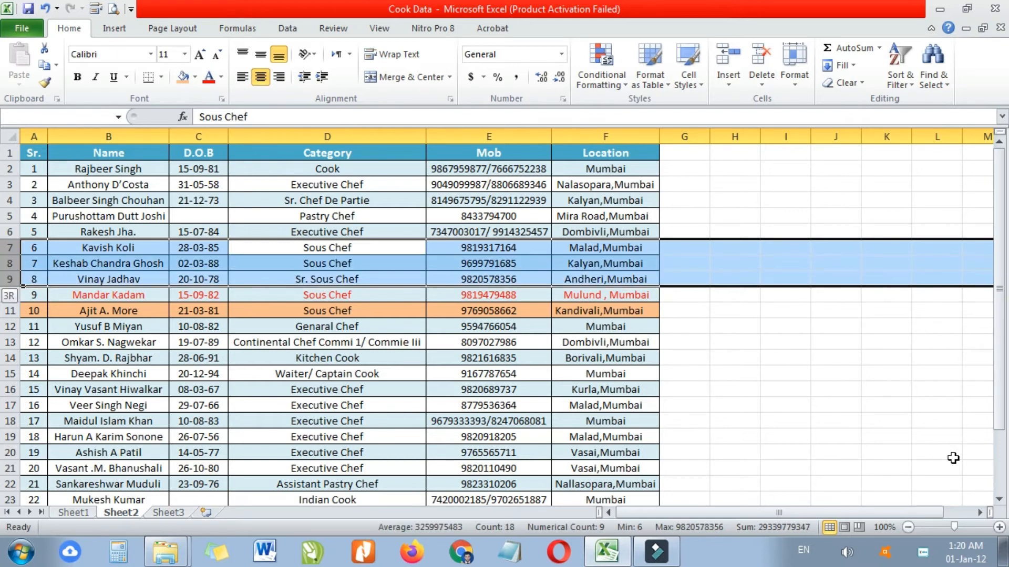
{"action": "key", "text": "shift+Down"}
{"action": "key", "text": "shift+Down"}
{"action": "key", "text": "shift+Down"}
{"action": "key", "text": "shift+Down"}
{"action": "key", "text": "shift+Down"}
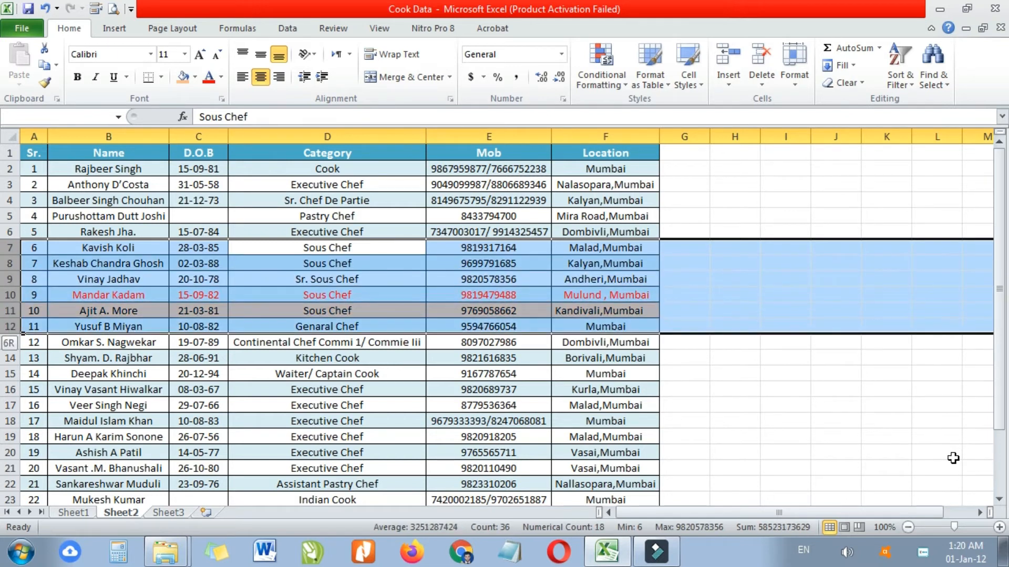
{"action": "key", "text": "shift+Up"}
{"action": "key", "text": "shift+Up"}
{"action": "key", "text": "shift+Up"}
{"action": "key", "text": "shift+Up"}
{"action": "key", "text": "shift+Up"}
{"action": "key", "text": "shift+Up"}
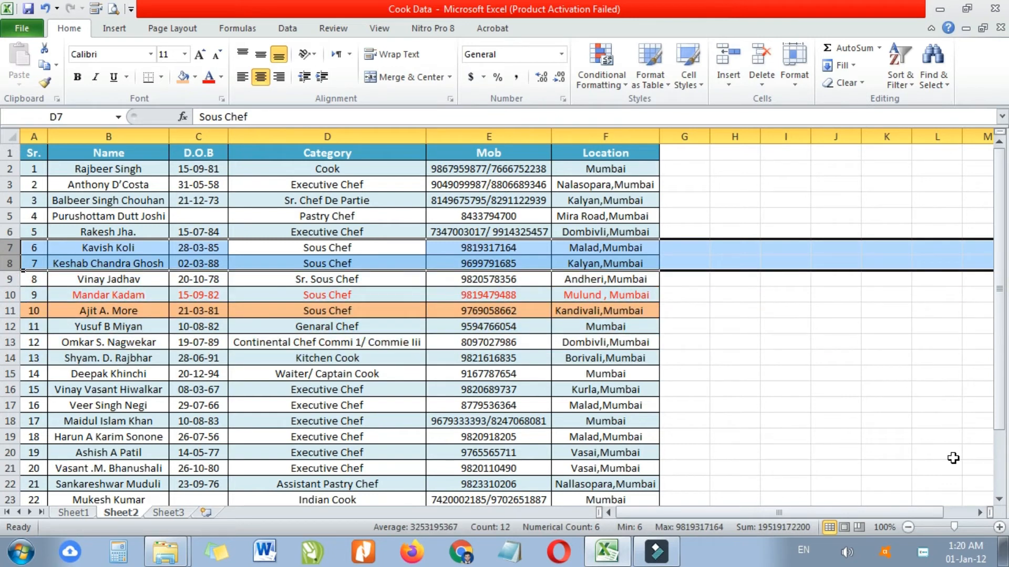
{"action": "key", "text": "ctrl+shift+plus"}
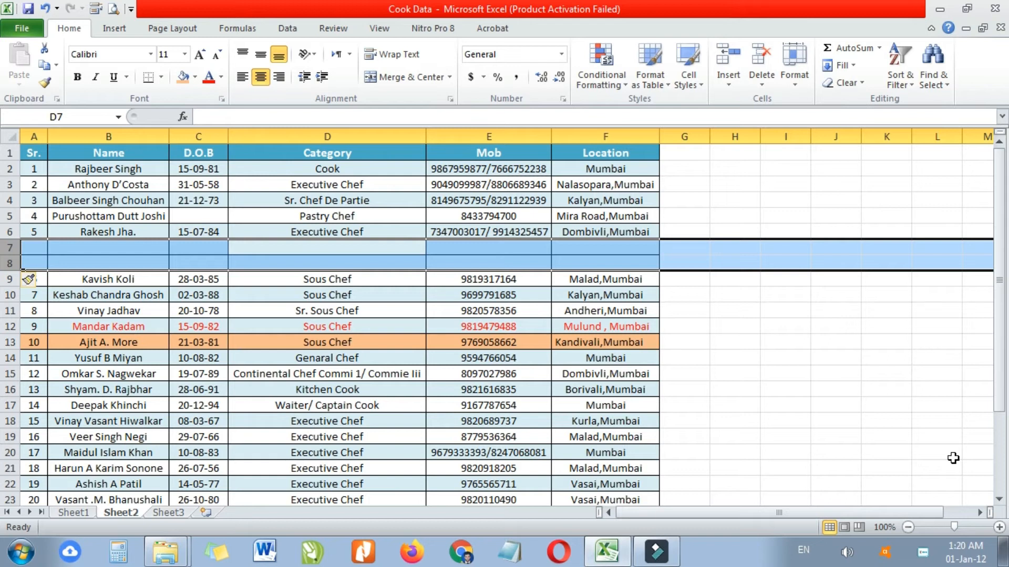
{"action": "key", "text": "ctrl+minus"}
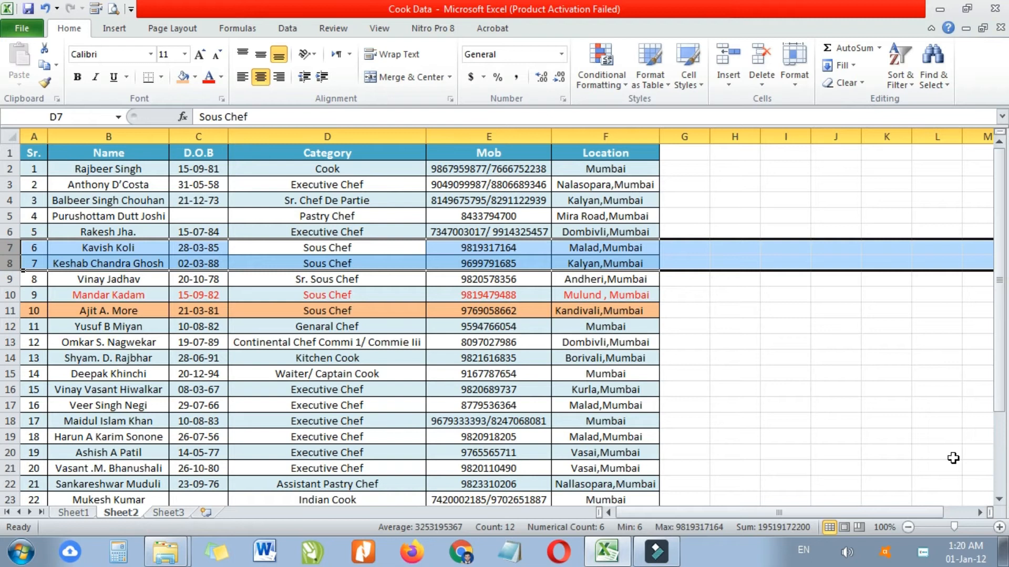
{"action": "left_click", "coordinate": [391, 362]}
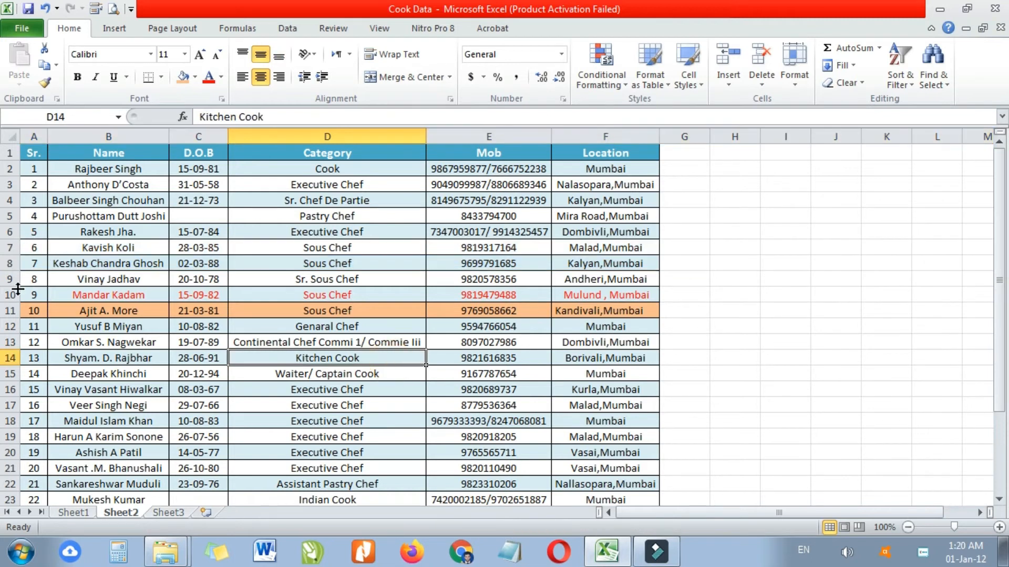
{"action": "left_click_drag", "start_coordinate": [9, 256], "coordinate": [10, 347]}
{"action": "left_click", "coordinate": [761, 330]}
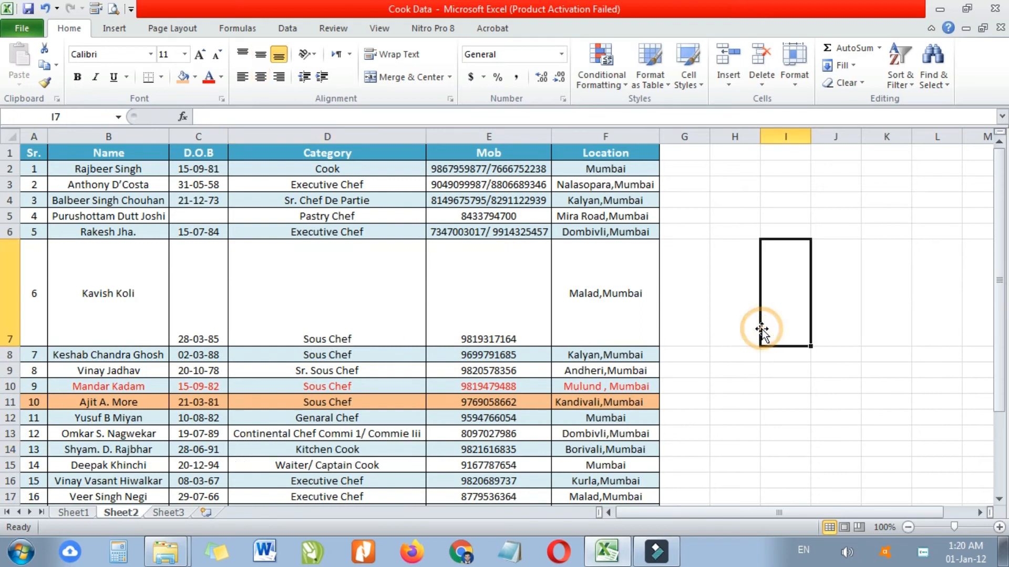
{"action": "left_click_drag", "start_coordinate": [23, 238], "coordinate": [10, 264]}
{"action": "left_click", "coordinate": [815, 272]}
{"action": "scroll", "coordinate": [104, 474], "scroll_direction": "down", "scroll_amount": 2}
{"action": "scroll", "coordinate": [99, 439], "scroll_direction": "up", "scroll_amount": 2}
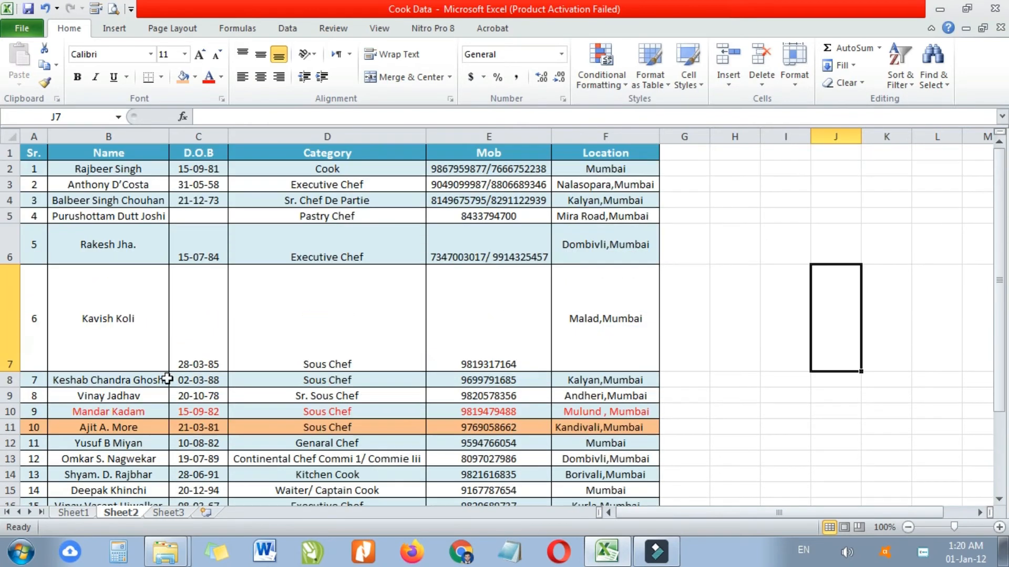
{"action": "left_click", "coordinate": [11, 251]}
{"action": "left_click_drag", "start_coordinate": [11, 247], "coordinate": [12, 281]}
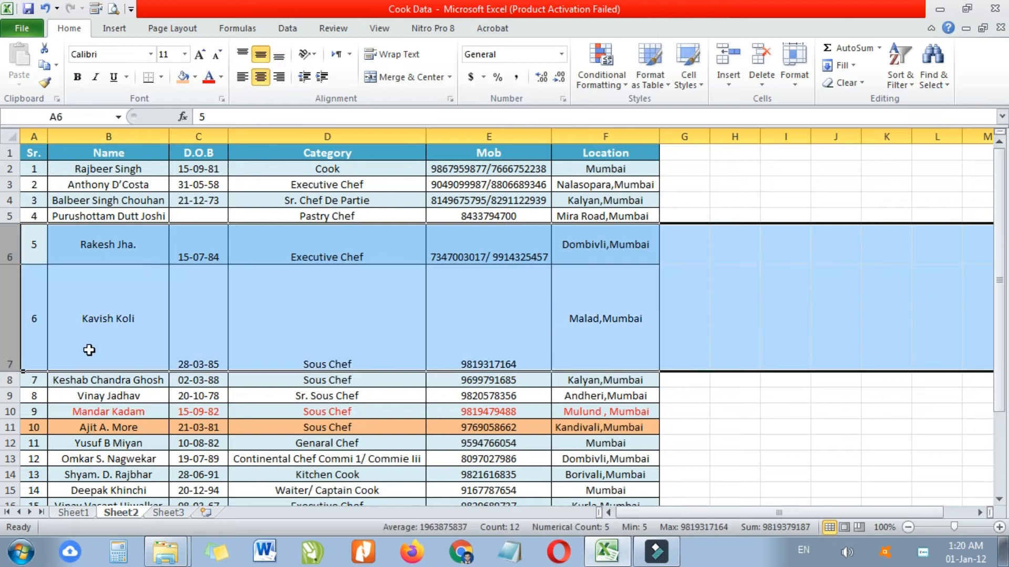
{"action": "double_click", "coordinate": [12, 266]}
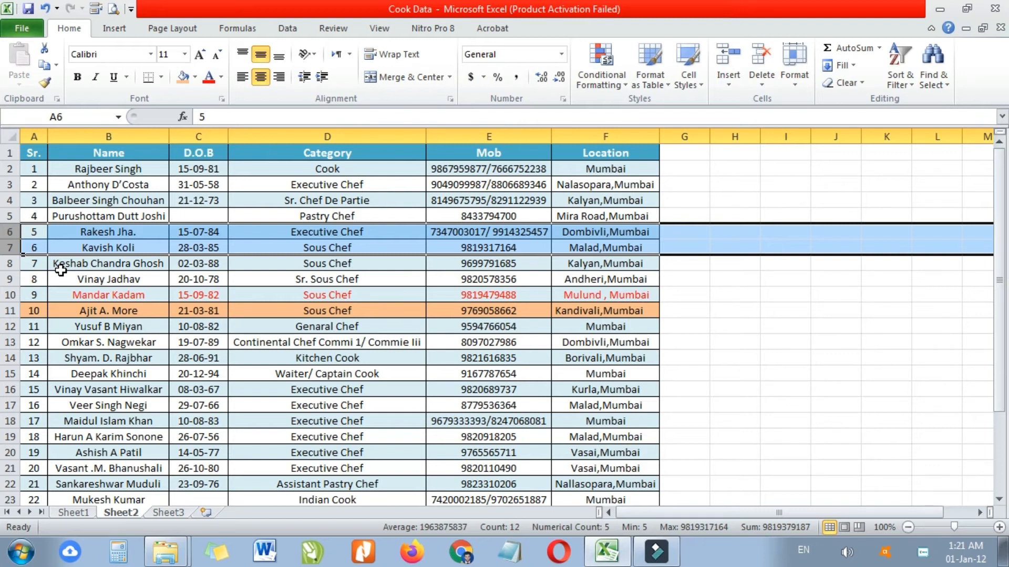
{"action": "left_click", "coordinate": [251, 295]}
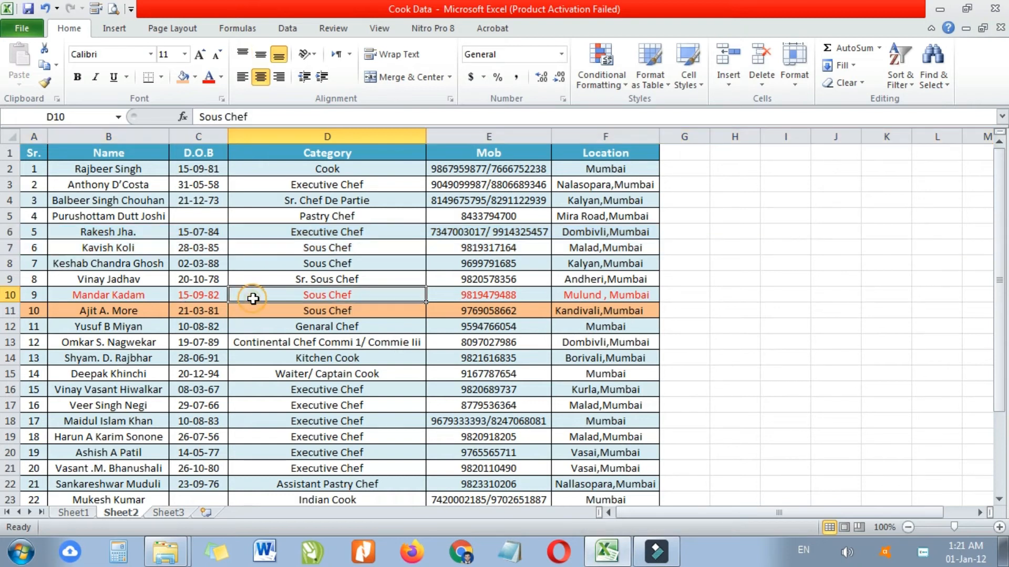
{"action": "left_click", "coordinate": [344, 153]}
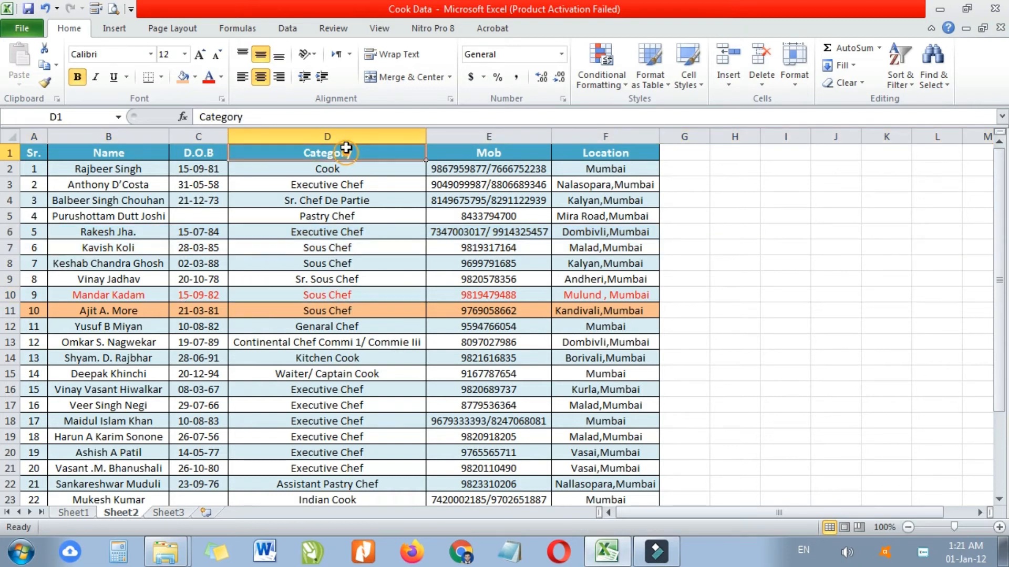
{"action": "left_click", "coordinate": [346, 135]}
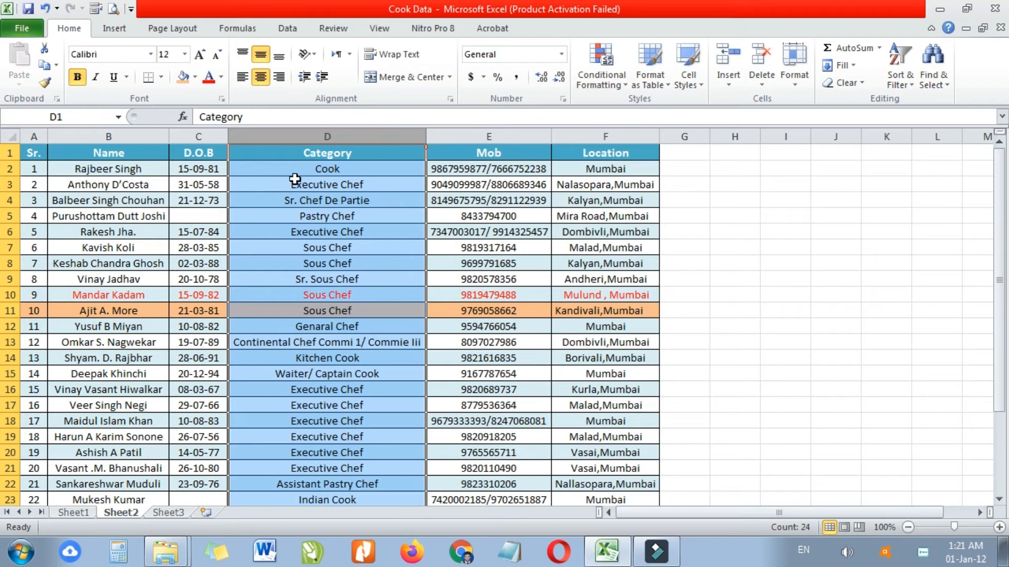
{"action": "left_click", "coordinate": [310, 200]}
{"action": "left_click", "coordinate": [359, 132]}
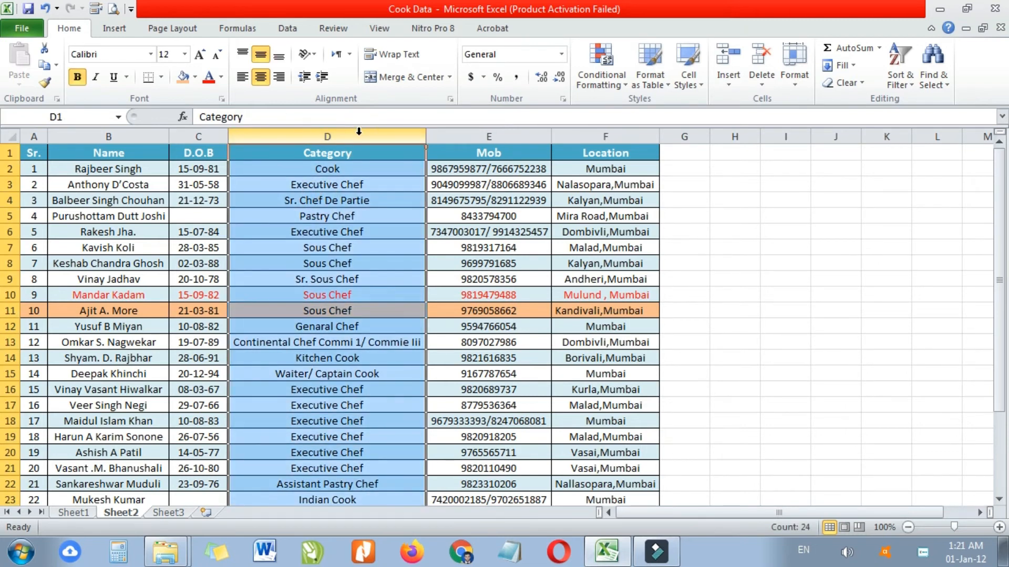
{"action": "left_click", "coordinate": [384, 216]}
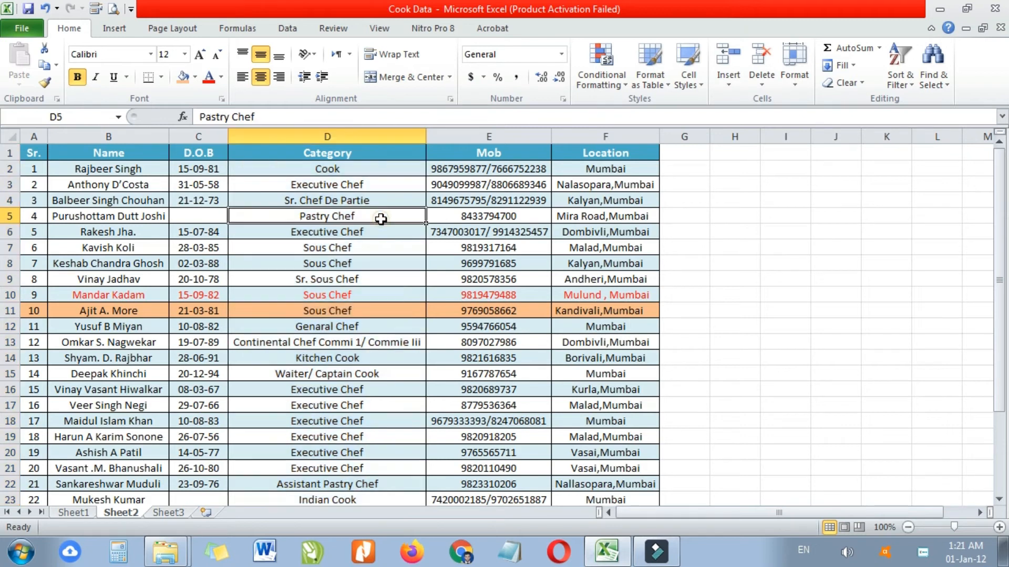
{"action": "left_click", "coordinate": [372, 135]}
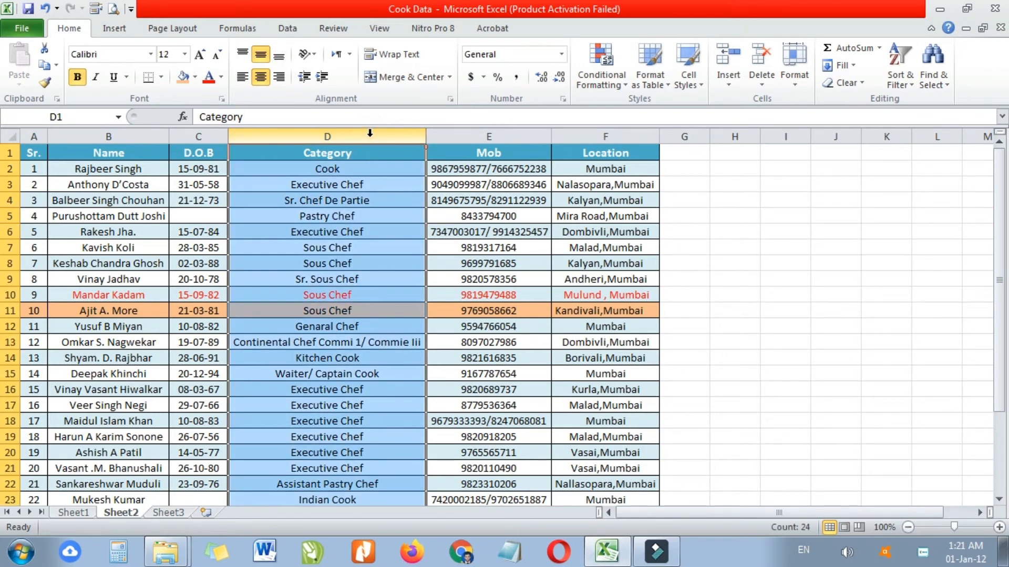
{"action": "right_click", "coordinate": [369, 135]}
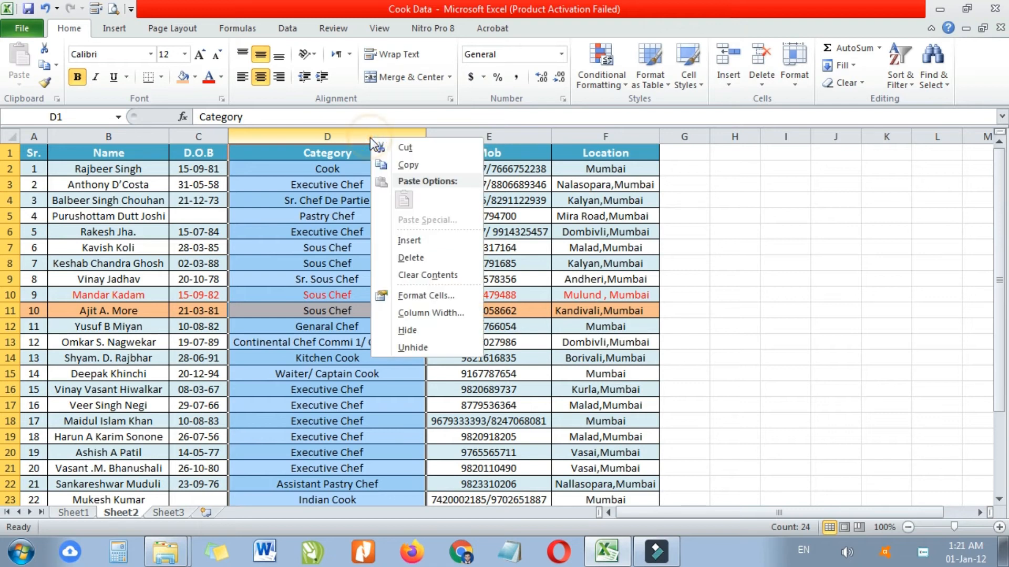
{"action": "left_click", "coordinate": [411, 242]}
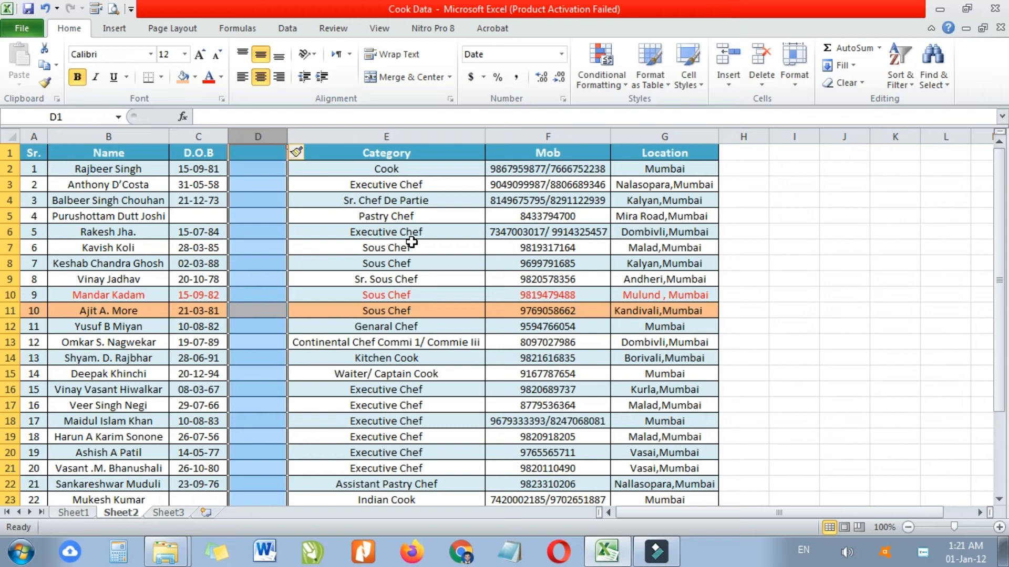
{"action": "key", "text": "ctrl+z"}
{"action": "left_click", "coordinate": [402, 264]}
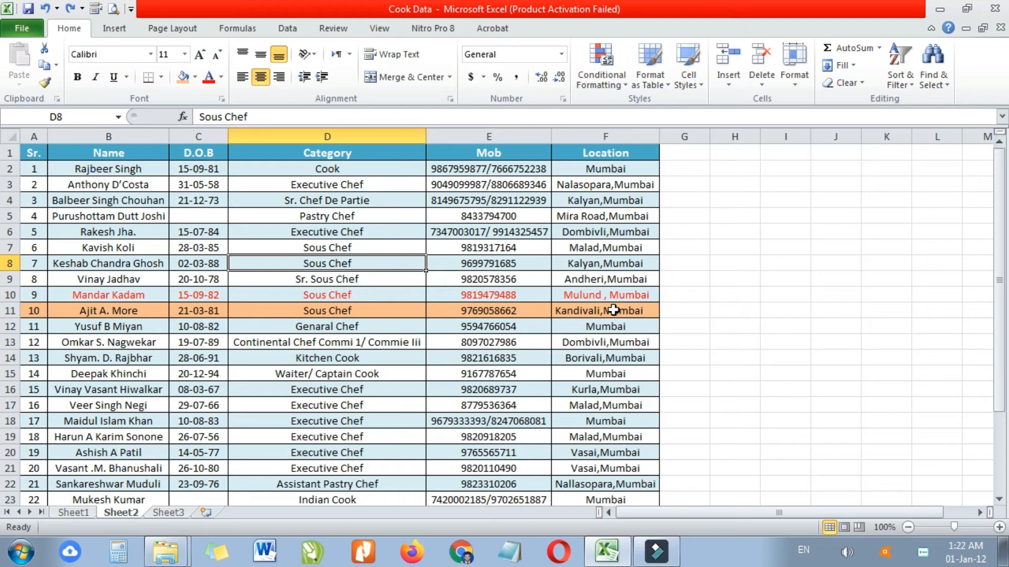
- Insert an empty column before Category in column D, then undo it
{"action": "key", "text": "ctrl+space"}
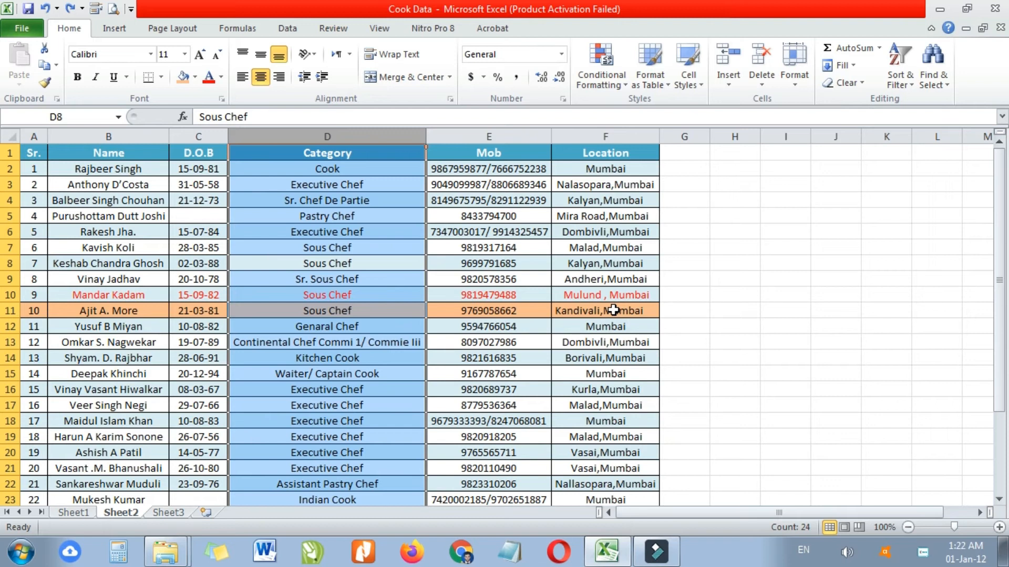
{"action": "key", "text": "ctrl+shift+plus"}
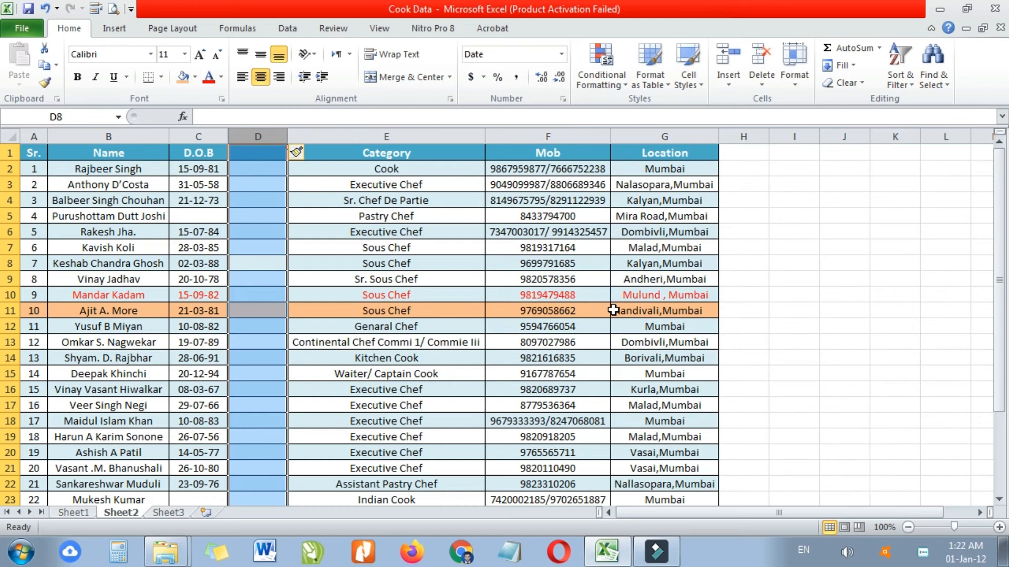
{"action": "key", "text": "ctrl+z"}
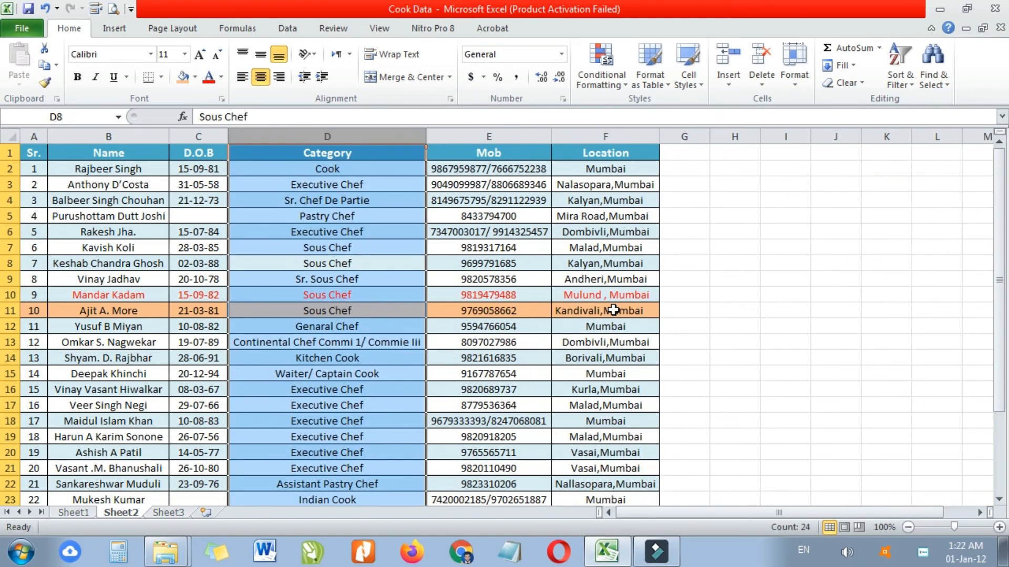
{"action": "left_click", "coordinate": [267, 186]}
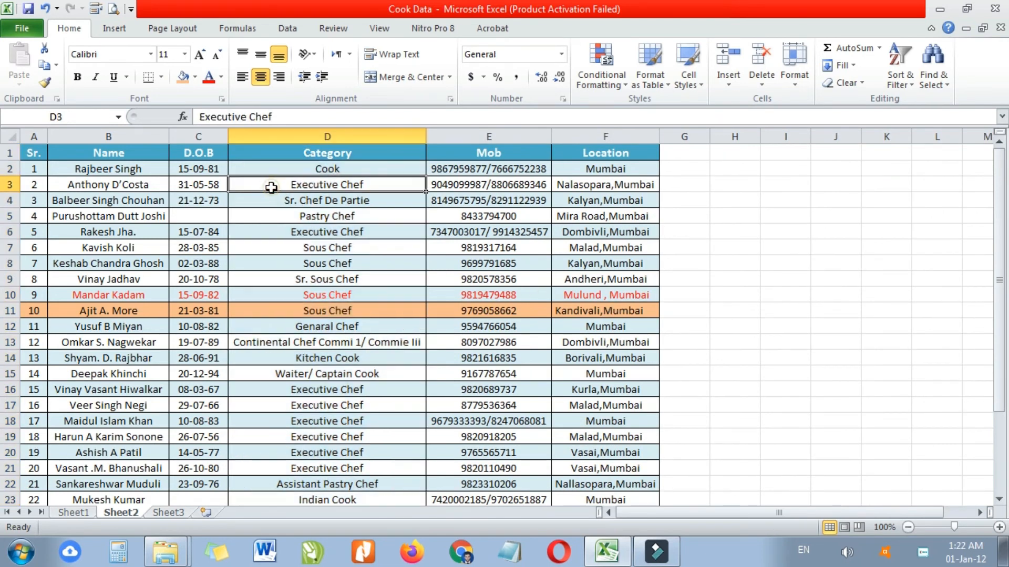
- Insert two blank columns at D:E with Ctrl+Shift+plus, then undo
{"action": "left_click", "coordinate": [348, 131]}
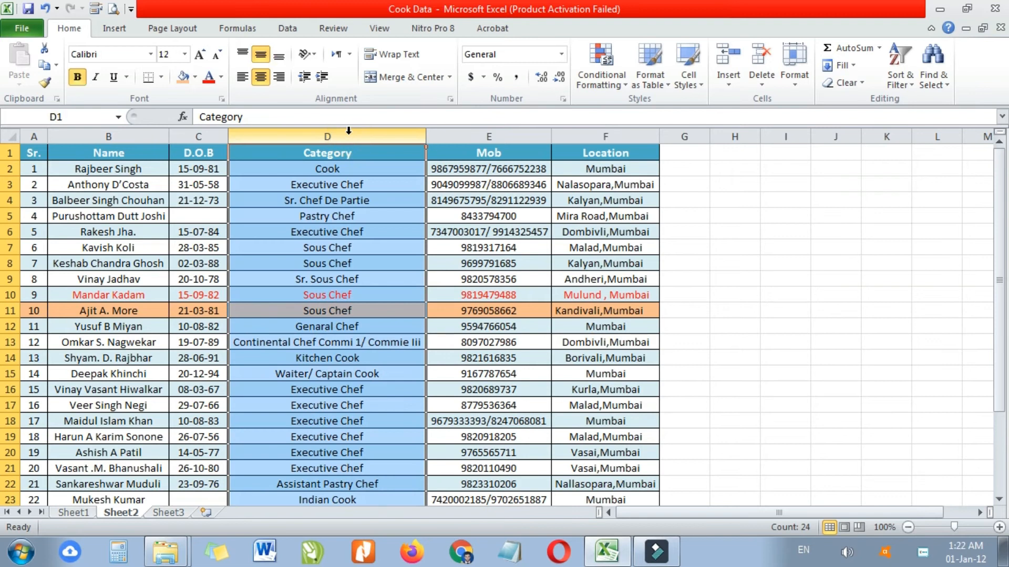
{"action": "left_click", "coordinate": [464, 137], "text": "shift"}
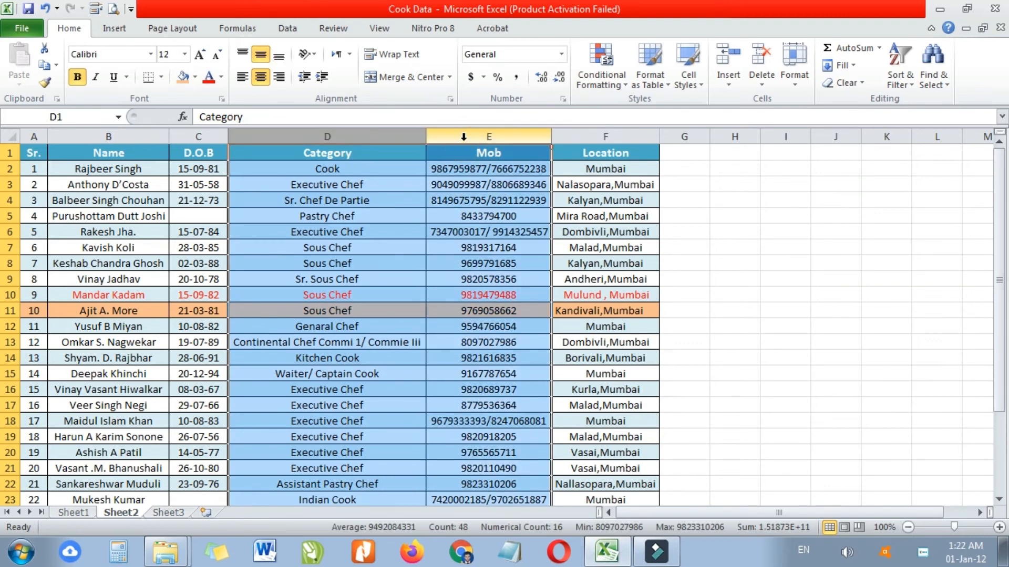
{"action": "key", "text": "ctrl+shift+plus"}
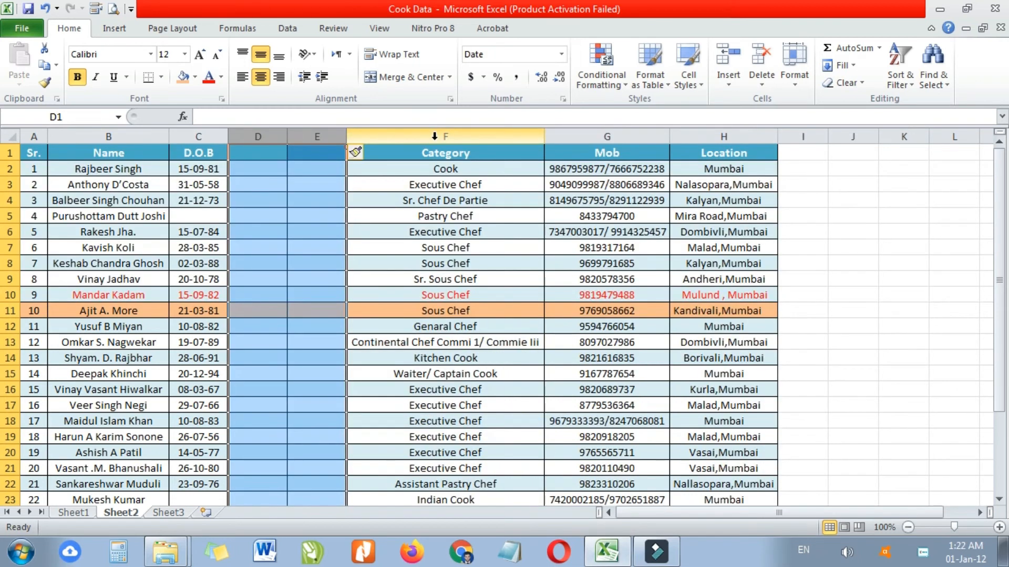
{"action": "key", "text": "ctrl+z"}
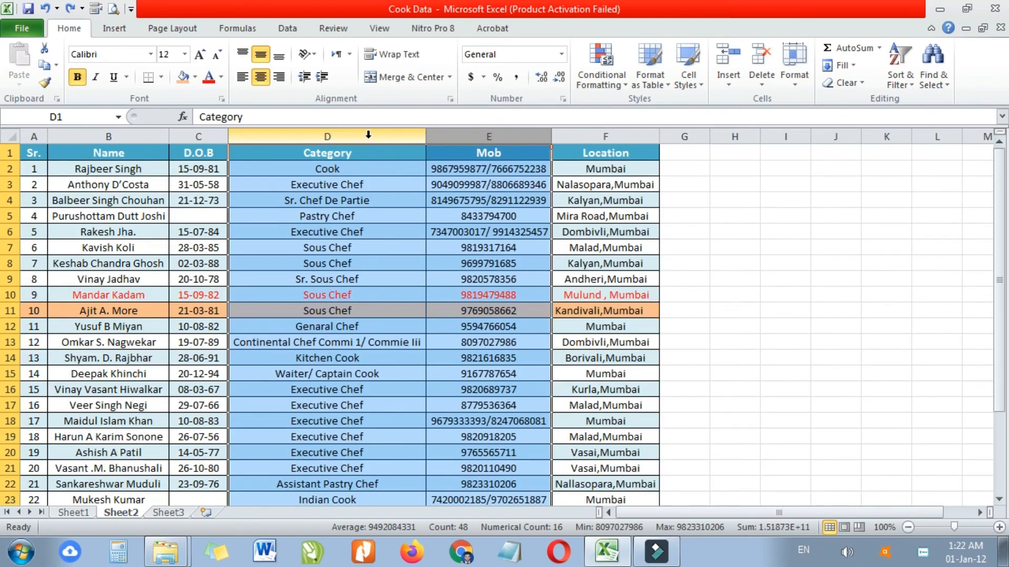
- Insert and delete two blank columns at D:E via the header menu, then widen column B
{"action": "left_click", "coordinate": [350, 230]}
{"action": "left_click_drag", "start_coordinate": [349, 138], "coordinate": [432, 135]}
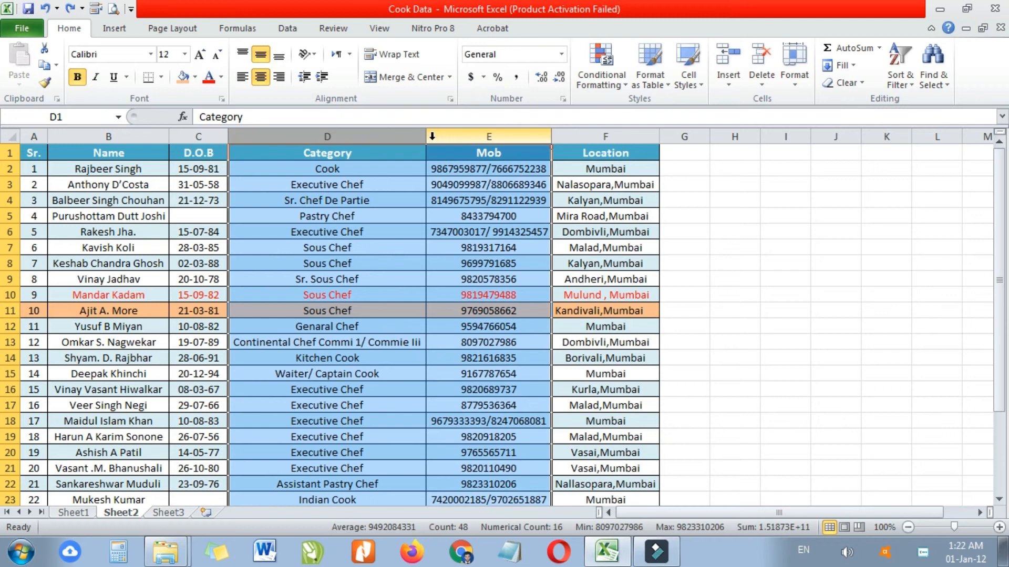
{"action": "right_click", "coordinate": [389, 136]}
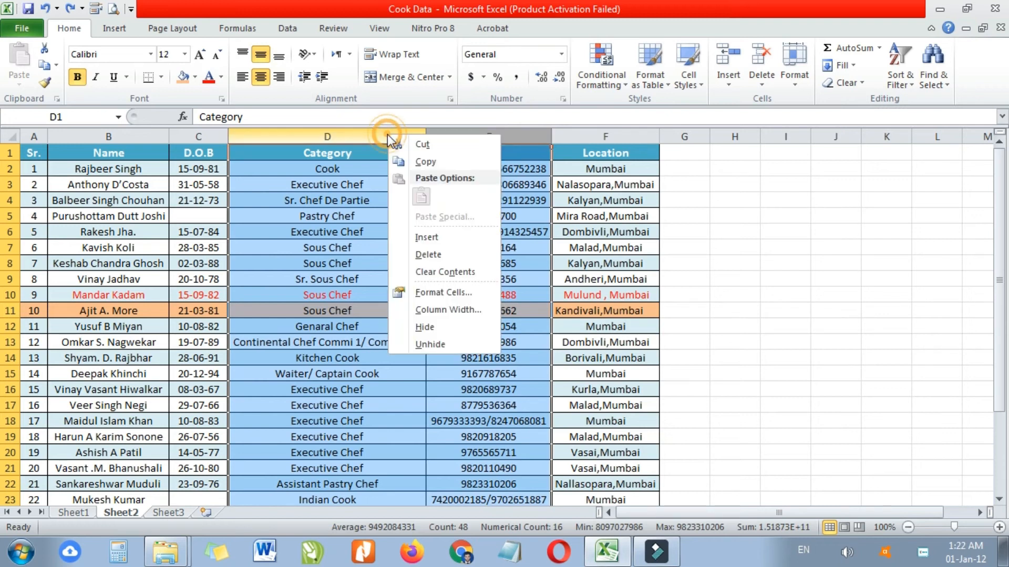
{"action": "left_click", "coordinate": [426, 237]}
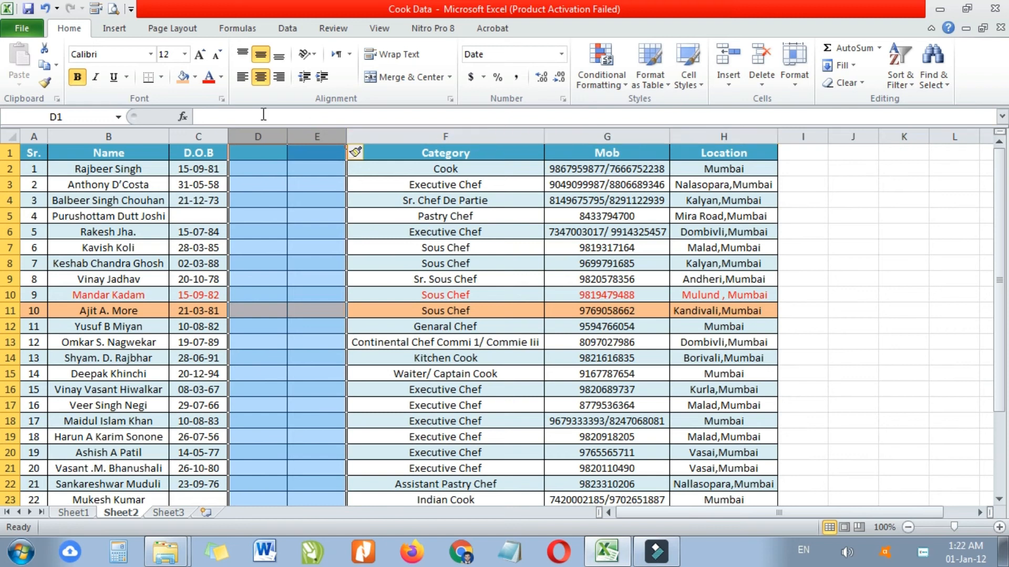
{"action": "right_click", "coordinate": [307, 134]}
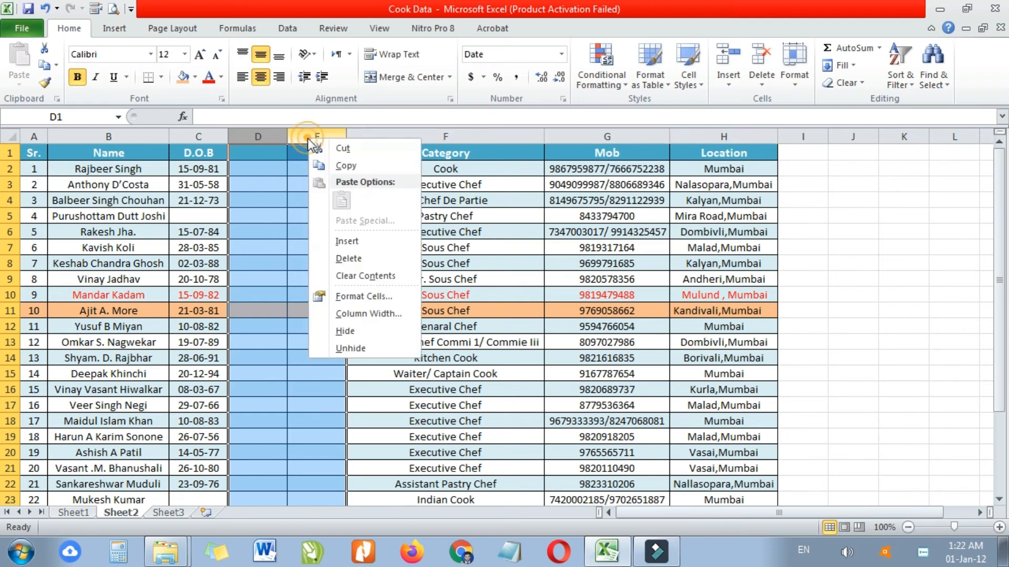
{"action": "left_click", "coordinate": [357, 260]}
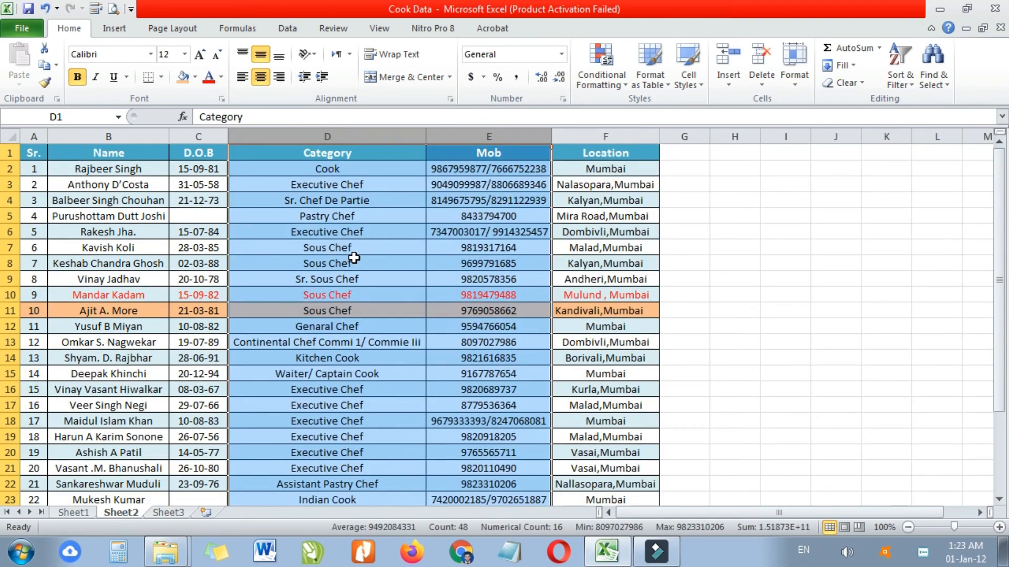
{"action": "left_click", "coordinate": [354, 258]}
{"action": "left_click_drag", "start_coordinate": [167, 133], "coordinate": [346, 205]}
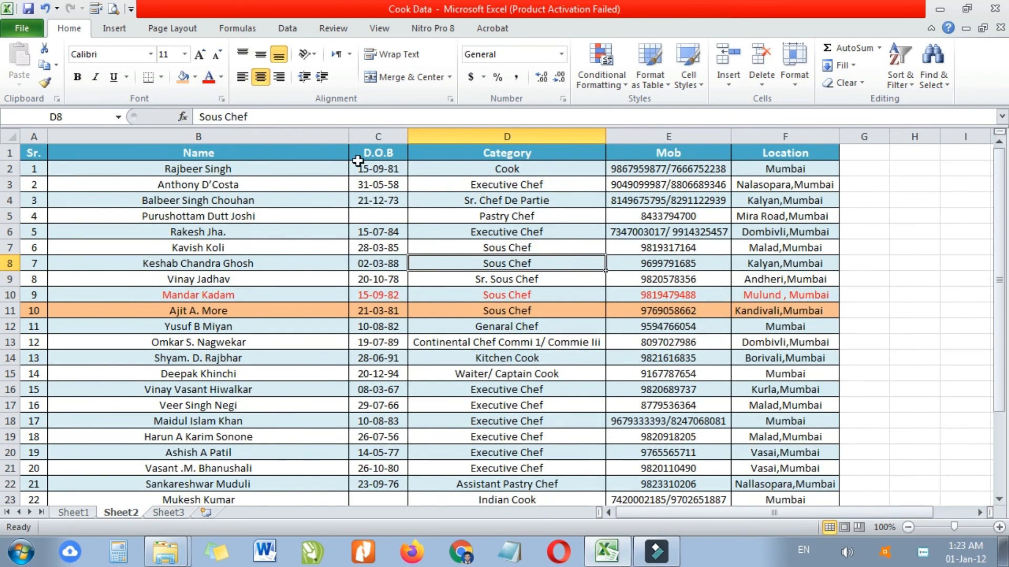
- Narrow the Name column B, then autofit it to fit the names
{"action": "scroll", "coordinate": [258, 315], "scroll_direction": "down", "scroll_amount": 6}
{"action": "scroll", "coordinate": [259, 315], "scroll_direction": "up", "scroll_amount": 6}
{"action": "left_click_drag", "start_coordinate": [349, 137], "coordinate": [293, 150]}
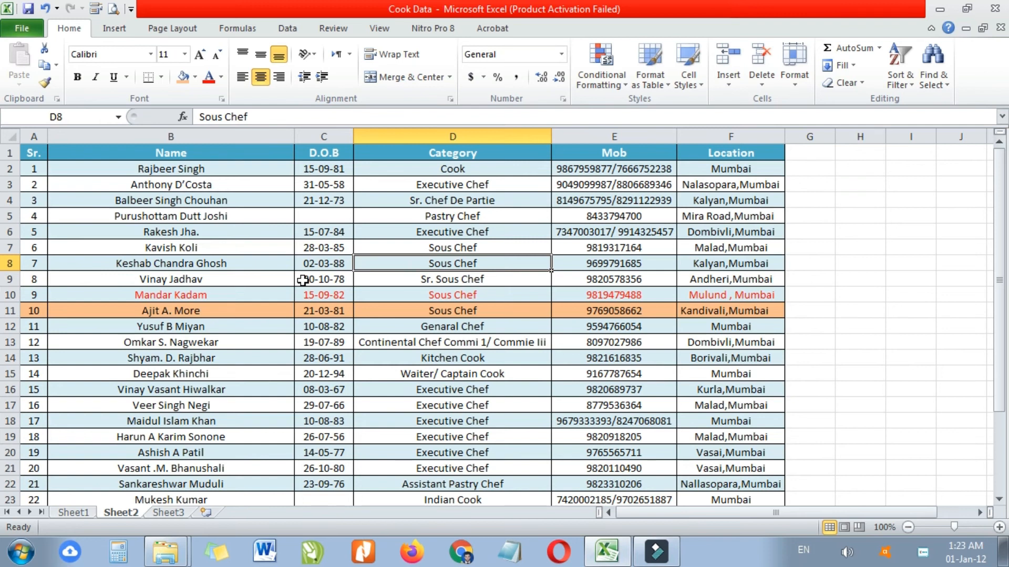
{"action": "left_click", "coordinate": [222, 136]}
{"action": "left_click", "coordinate": [401, 277]}
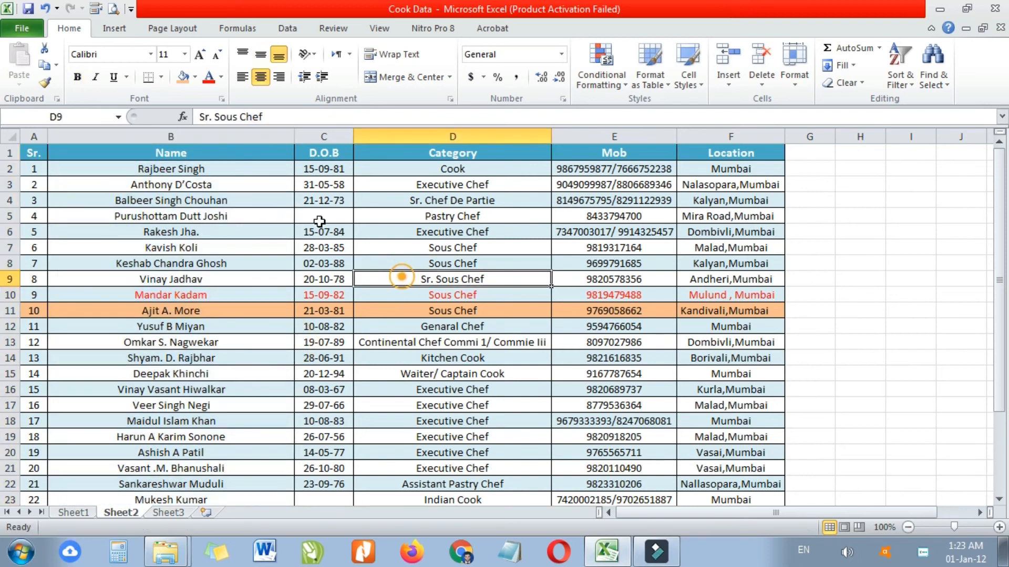
{"action": "double_click", "coordinate": [294, 136]}
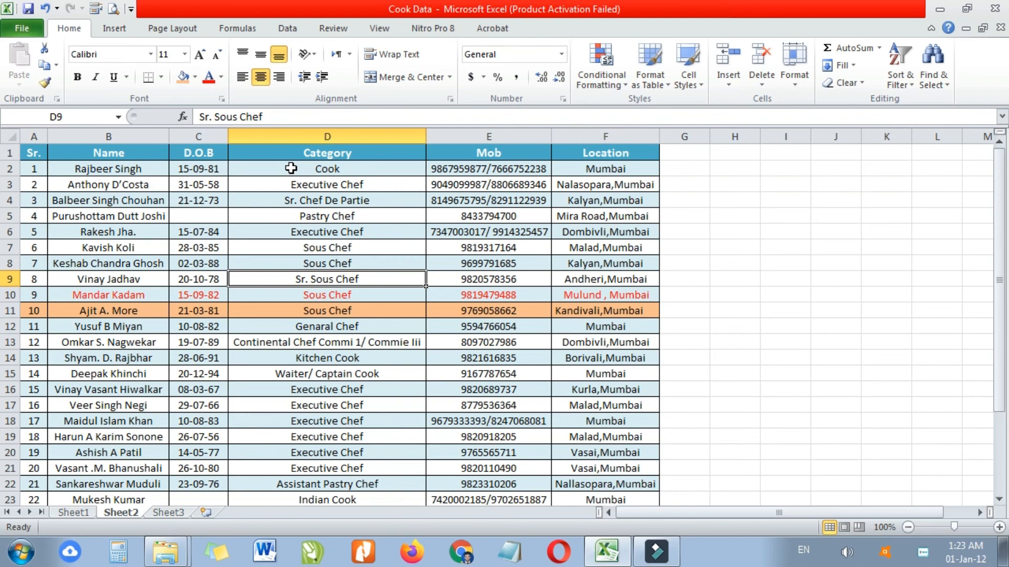
- Widen the Name, D.O.B and Category columns, making Category the widest
{"action": "left_click", "coordinate": [243, 199]}
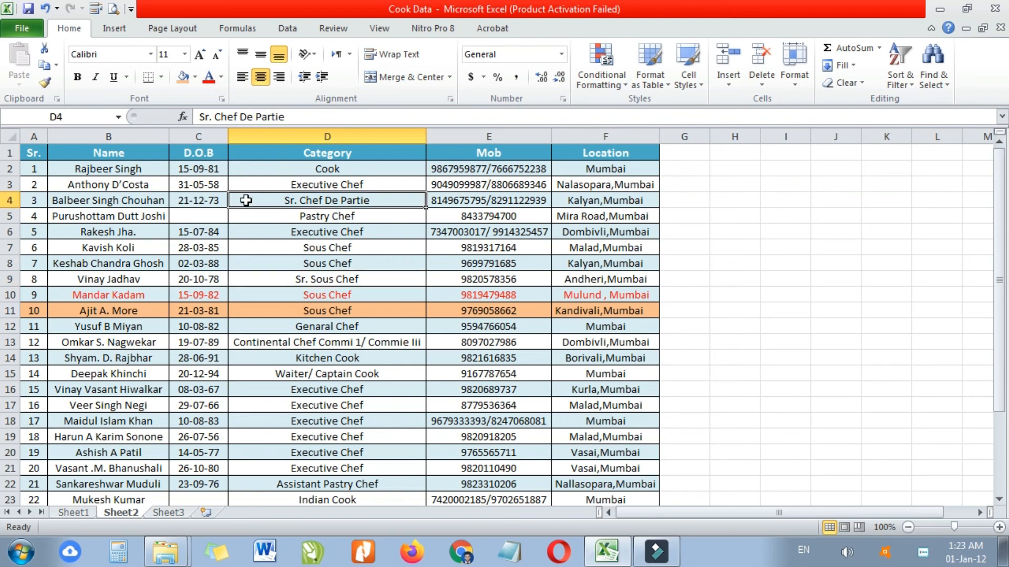
{"action": "left_click_drag", "start_coordinate": [168, 136], "coordinate": [259, 195]}
{"action": "left_click_drag", "start_coordinate": [317, 137], "coordinate": [427, 220]}
{"action": "left_click_drag", "start_coordinate": [625, 136], "coordinate": [776, 138]}
{"action": "left_click", "coordinate": [473, 315]}
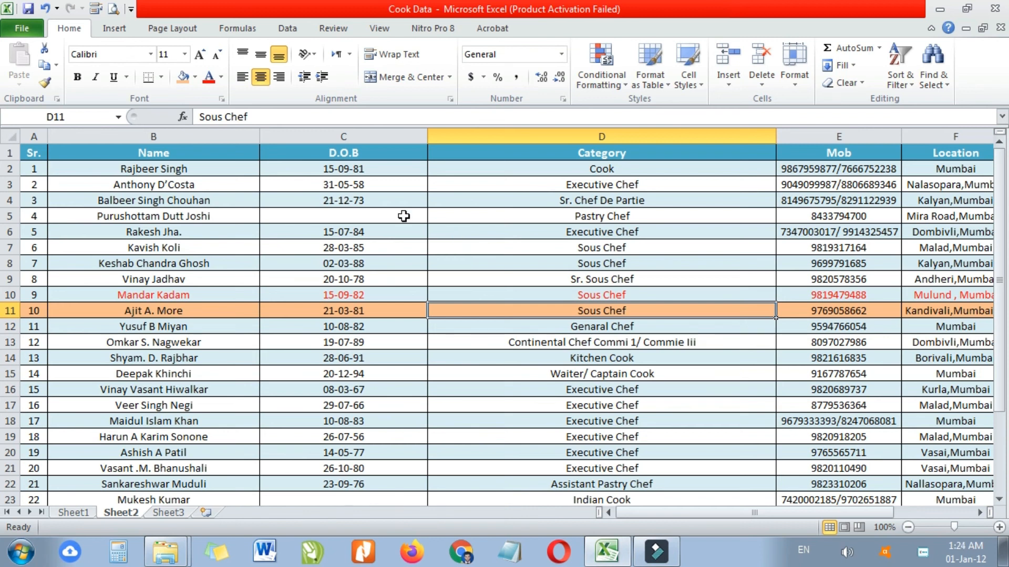
- Select columns B through D and autofit Name, D.O.B and Category to their contents
{"action": "left_click", "coordinate": [233, 136]}
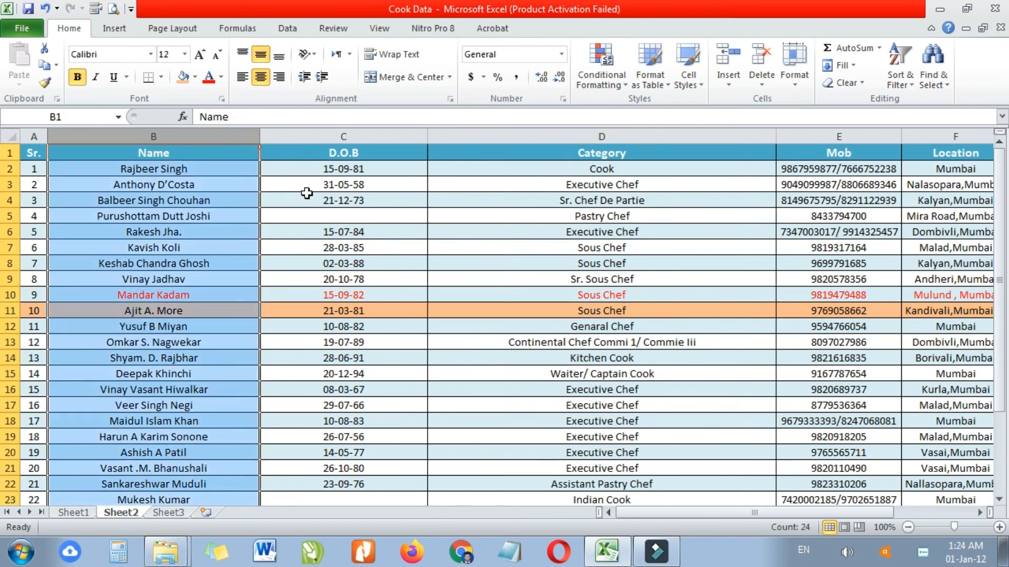
{"action": "left_click", "coordinate": [202, 247]}
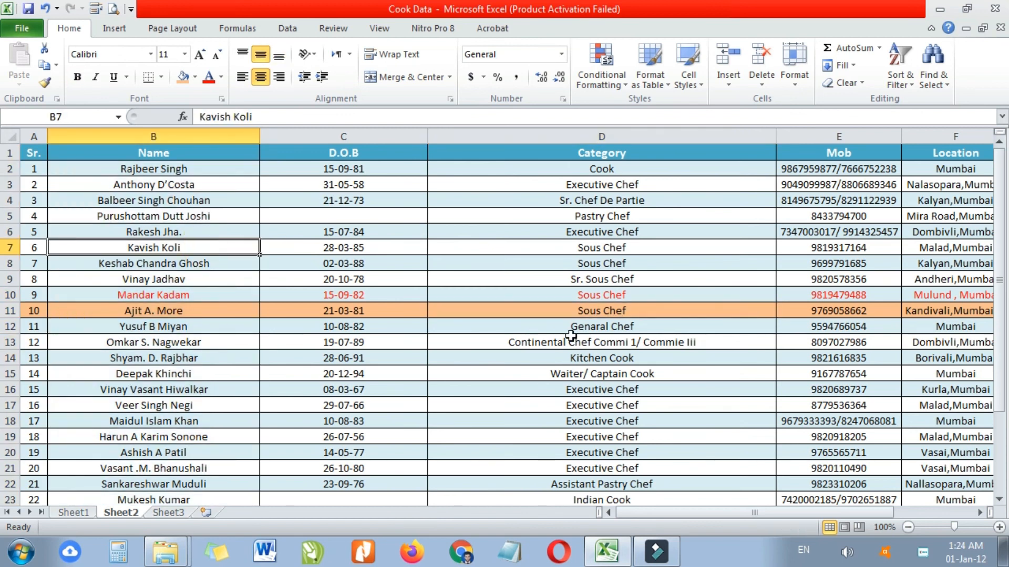
{"action": "key", "text": "ctrl+space"}
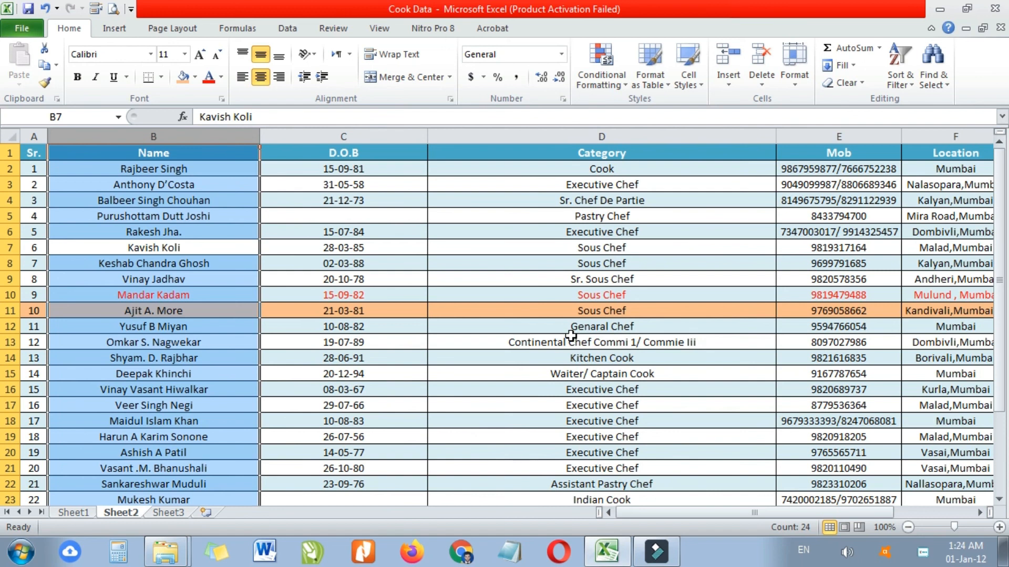
{"action": "key", "text": "shift+Right"}
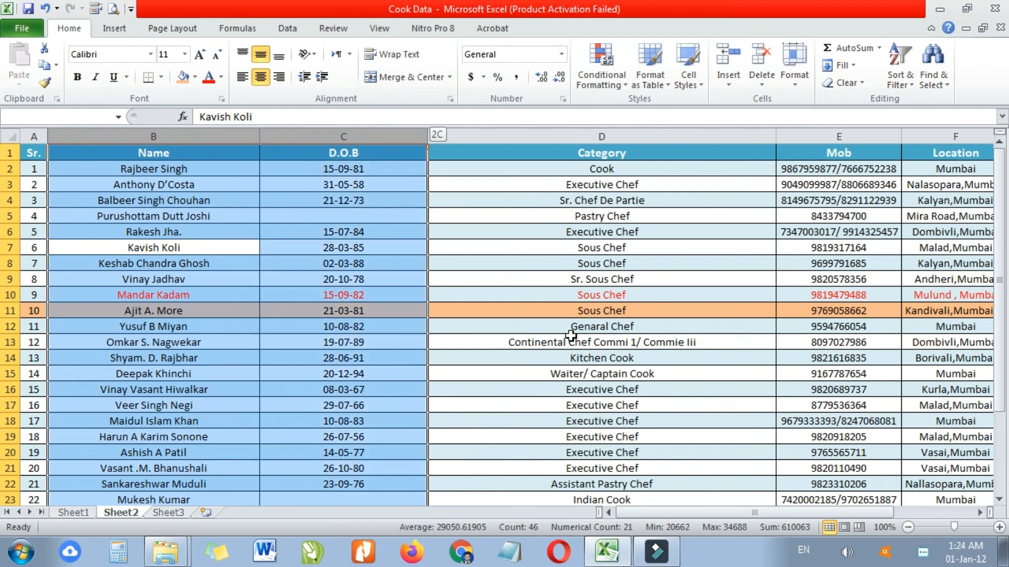
{"action": "key", "text": "shift+Right"}
{"action": "key", "text": "shift+Right"}
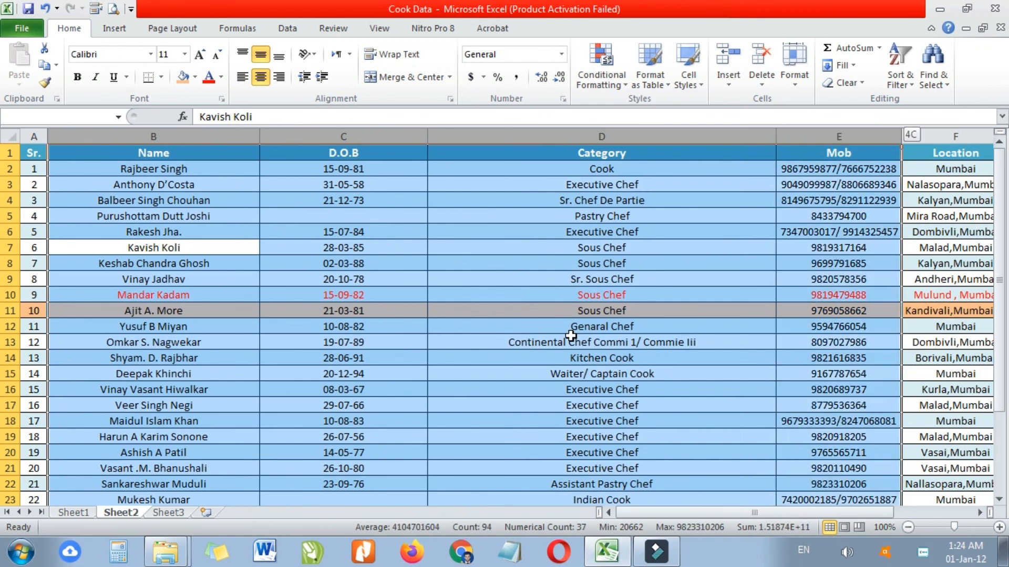
{"action": "key", "text": "shift+Left"}
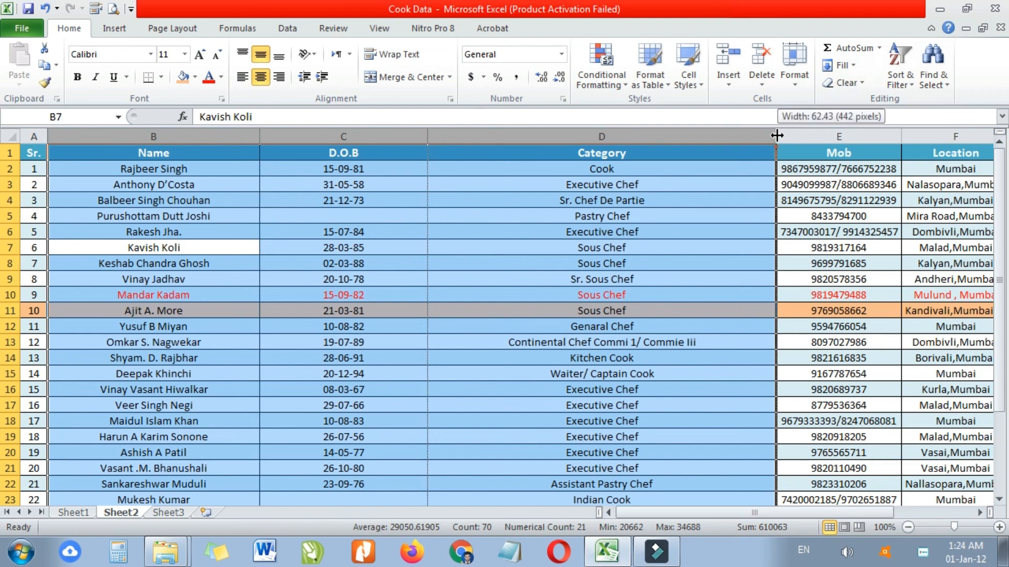
{"action": "double_click", "coordinate": [778, 136]}
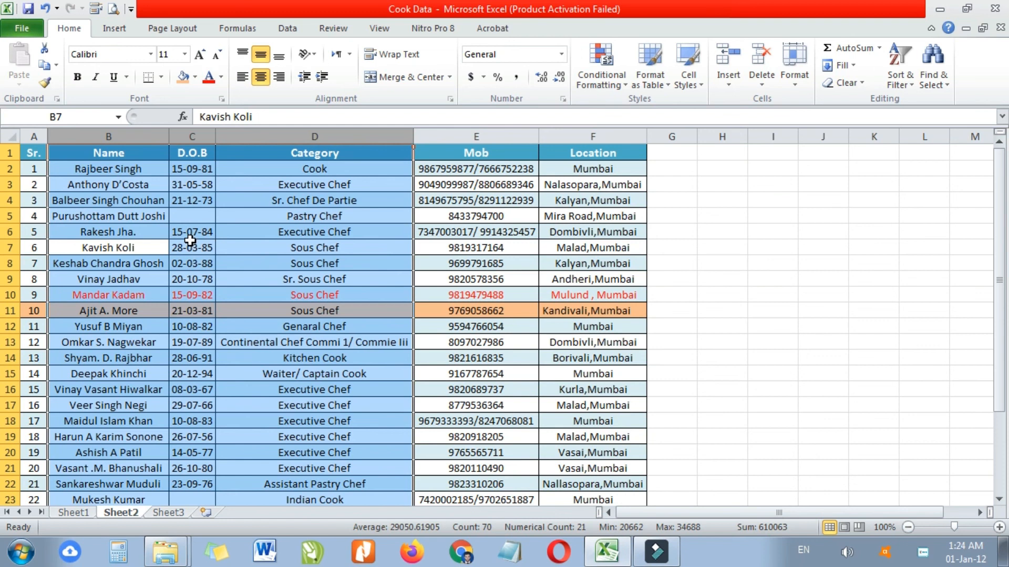
{"action": "left_click", "coordinate": [373, 282]}
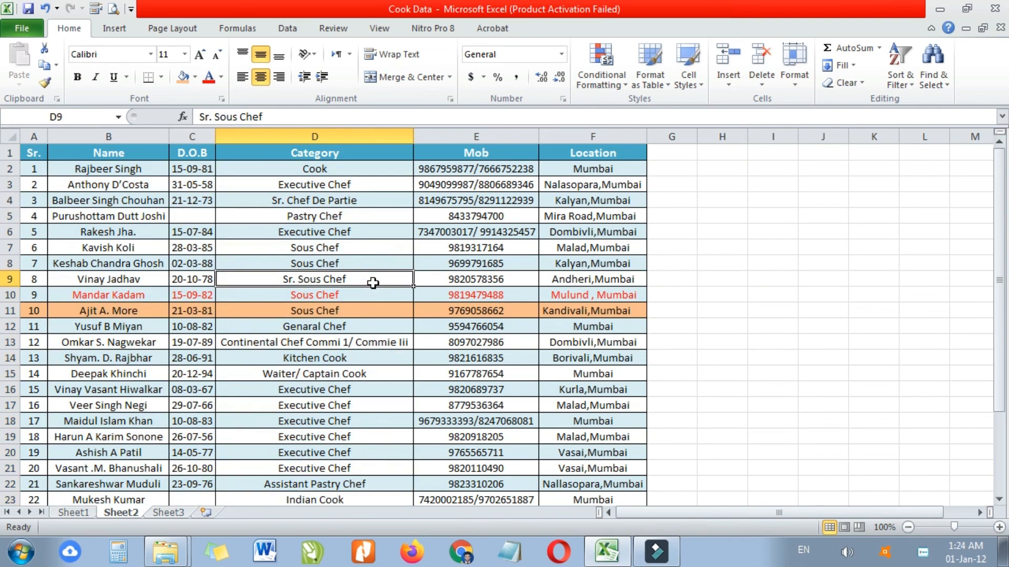